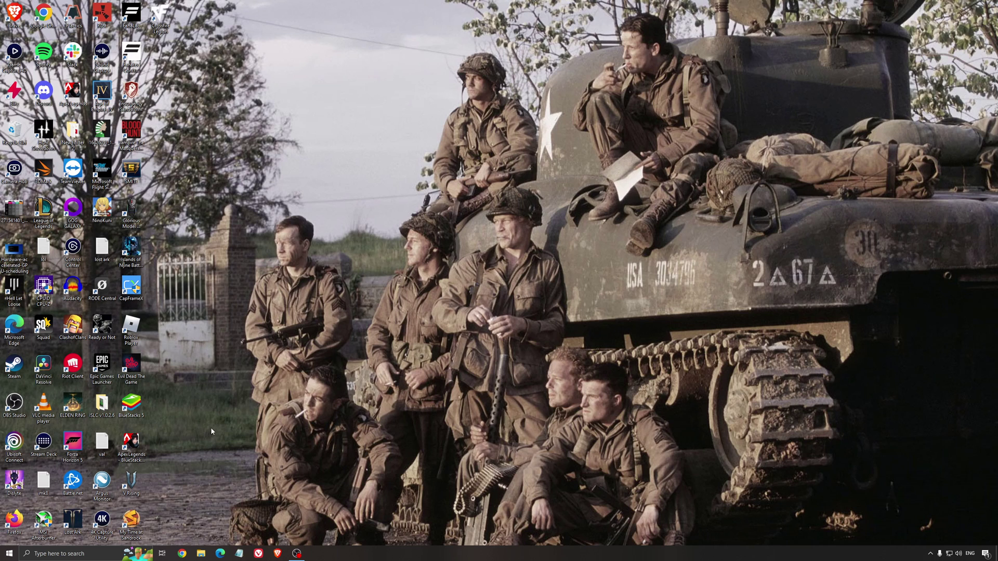
- Find and open the Windows Game Mode settings
left_click(86, 554)
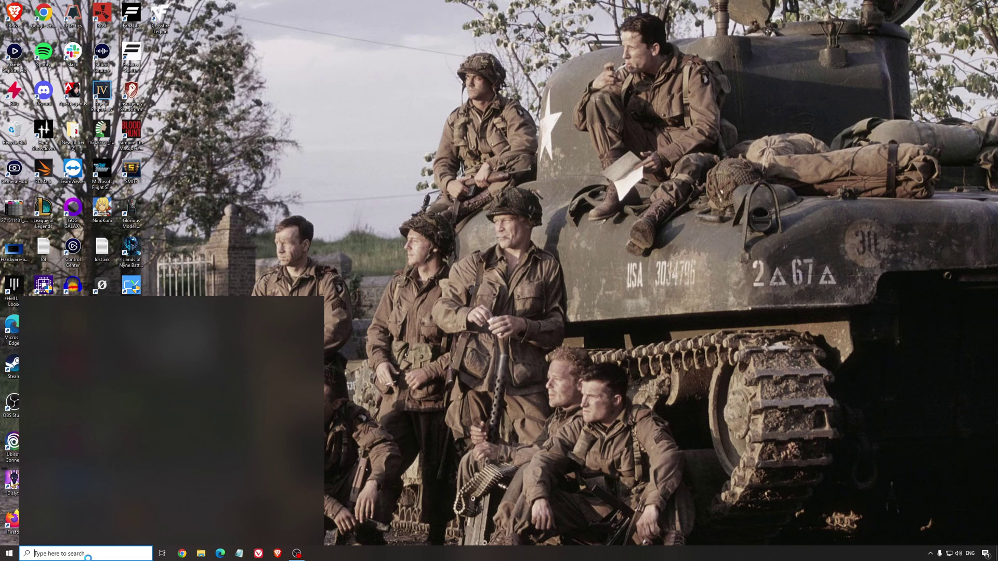
type("game mode")
key("Return")
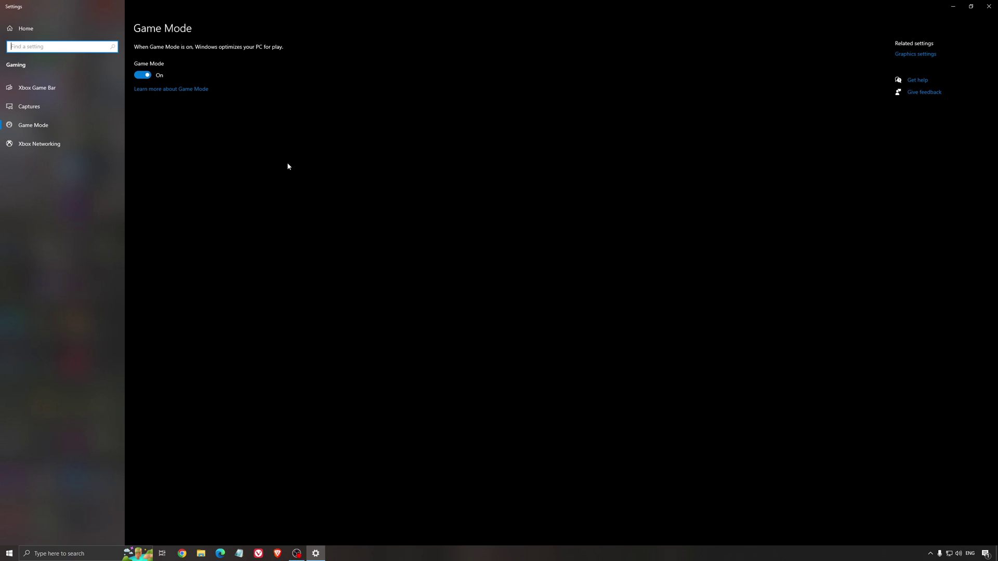
- Review the Xbox Game Bar and Captures settings, and close Settings and the hardware-accelerated GPU scheduling image
left_click(62, 89)
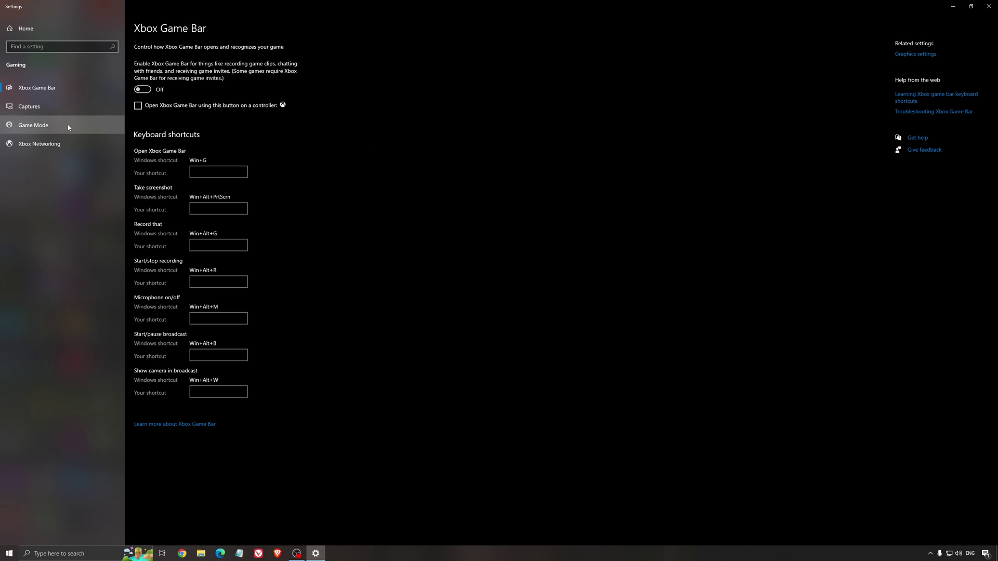
left_click(77, 106)
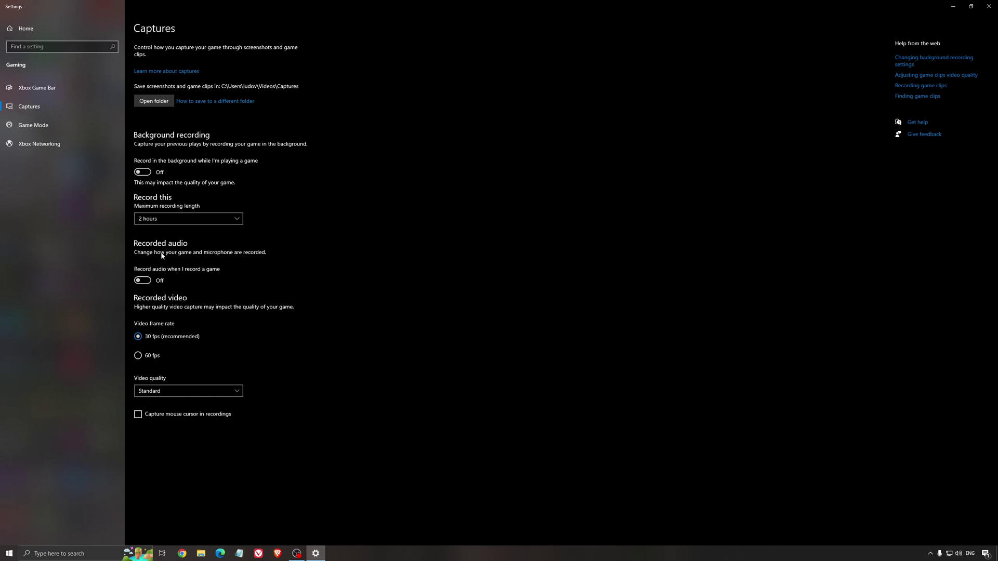
left_click(993, 6)
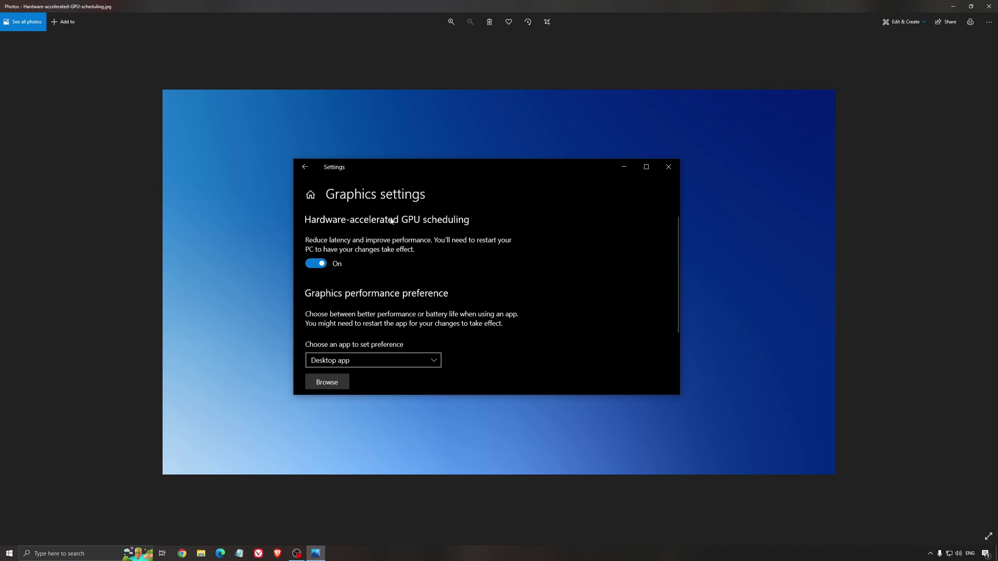
left_click(989, 6)
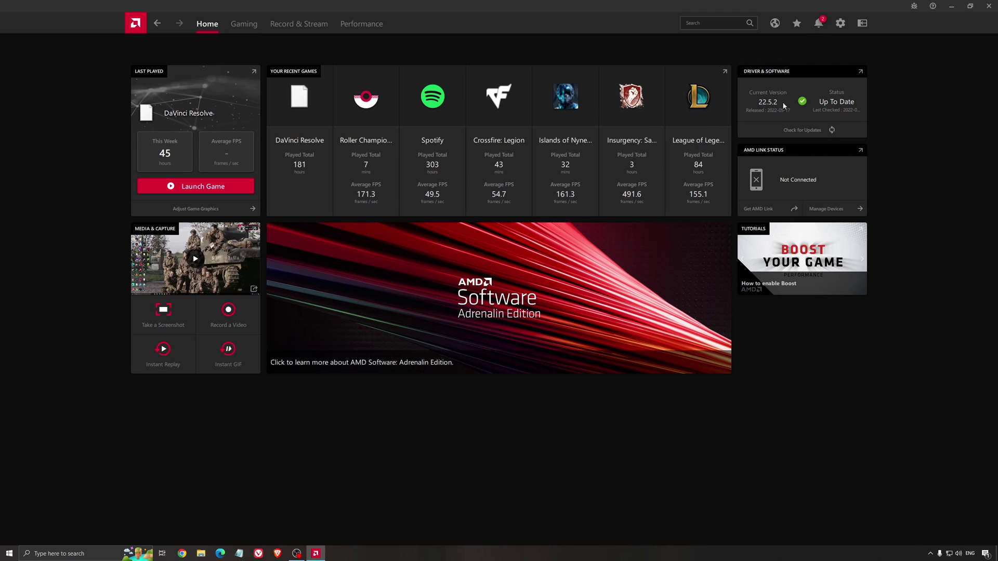
- Check the AMD driver for updates, review the Global Graphics settings, and close AMD Software
left_click(798, 134)
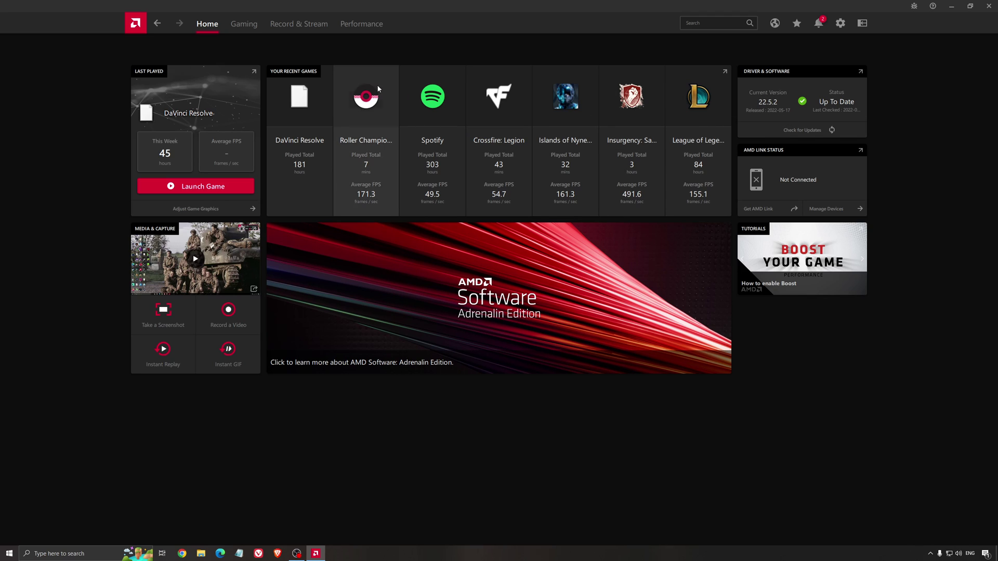
left_click(246, 25)
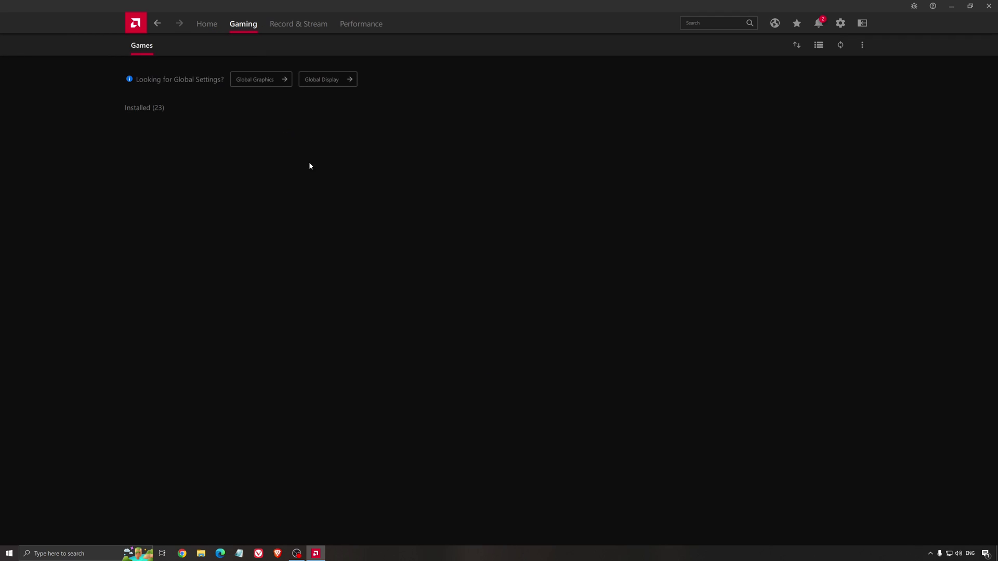
left_click(261, 79)
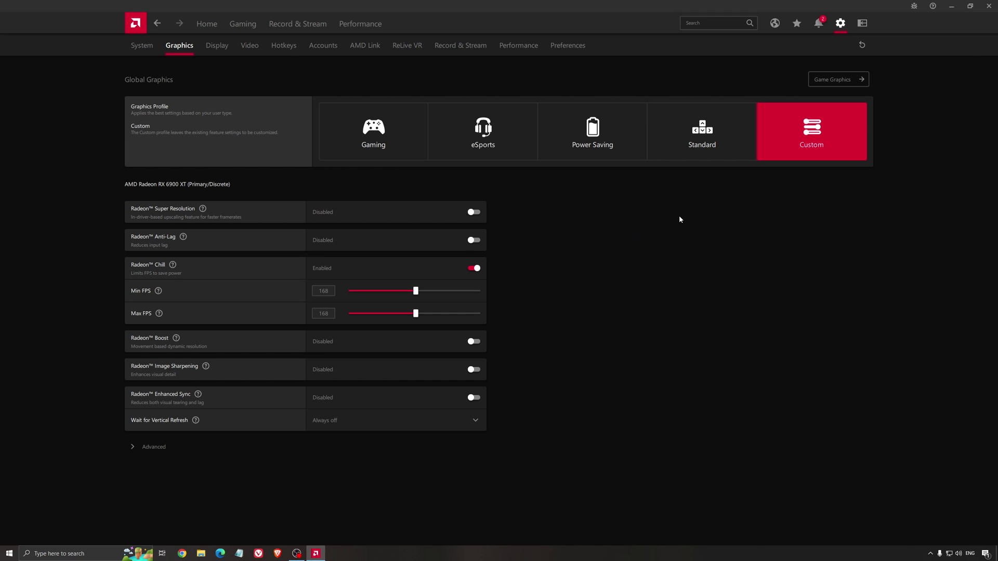
left_click(987, 7)
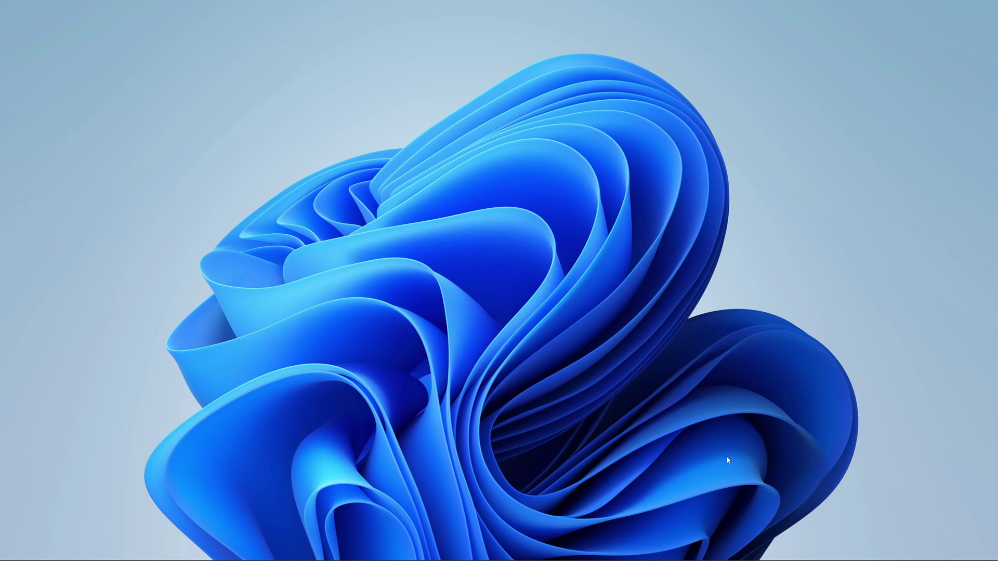
- Switch to NVIDIA Control Panel and examine the features in the global 3D settings
left_click(898, 552)
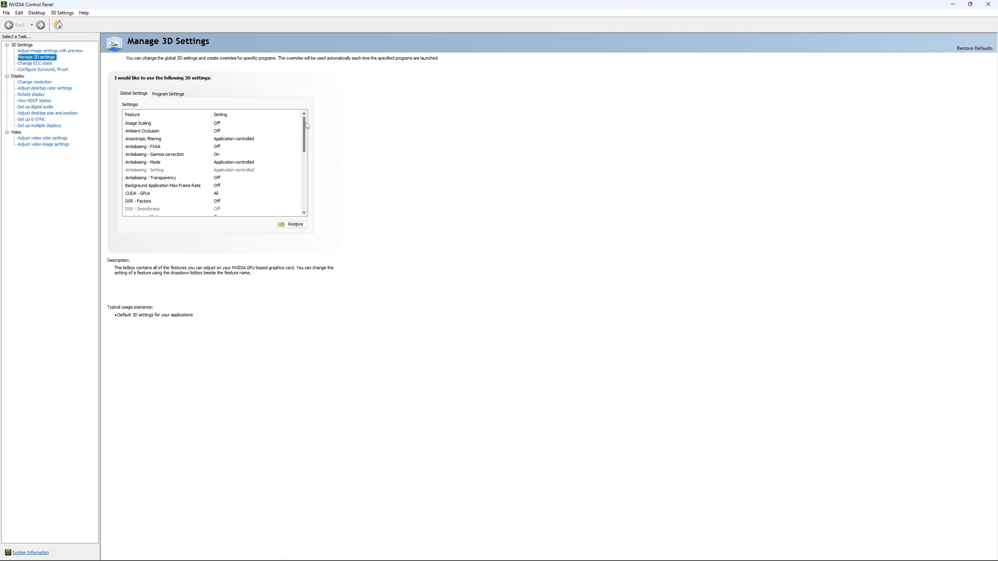
left_click_drag(305, 124, 309, 148)
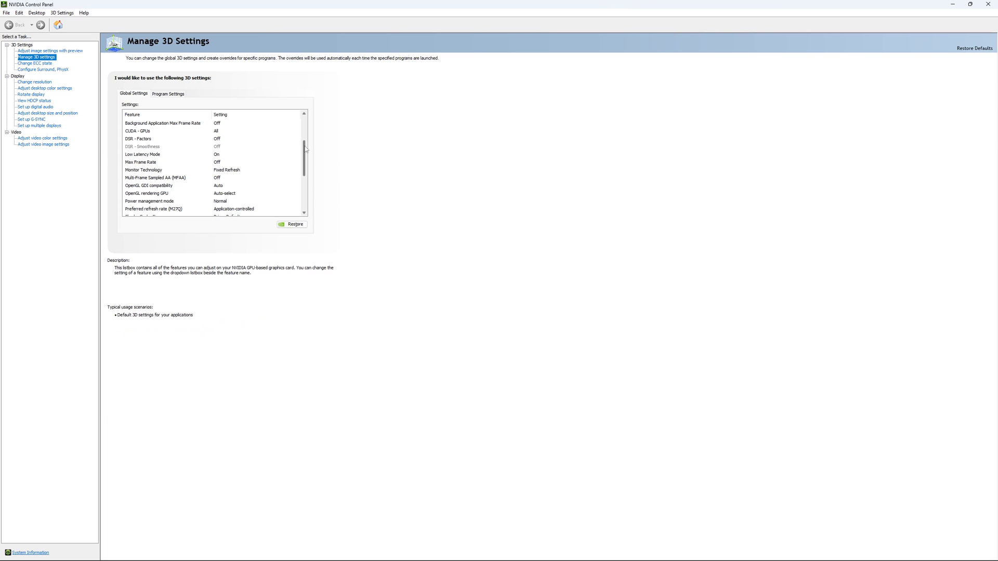
scroll(182, 148, "down", 2)
- Try enabling the global Max Frame Rate limit and adjusting its FPS value, and return it to Off
left_click(214, 149)
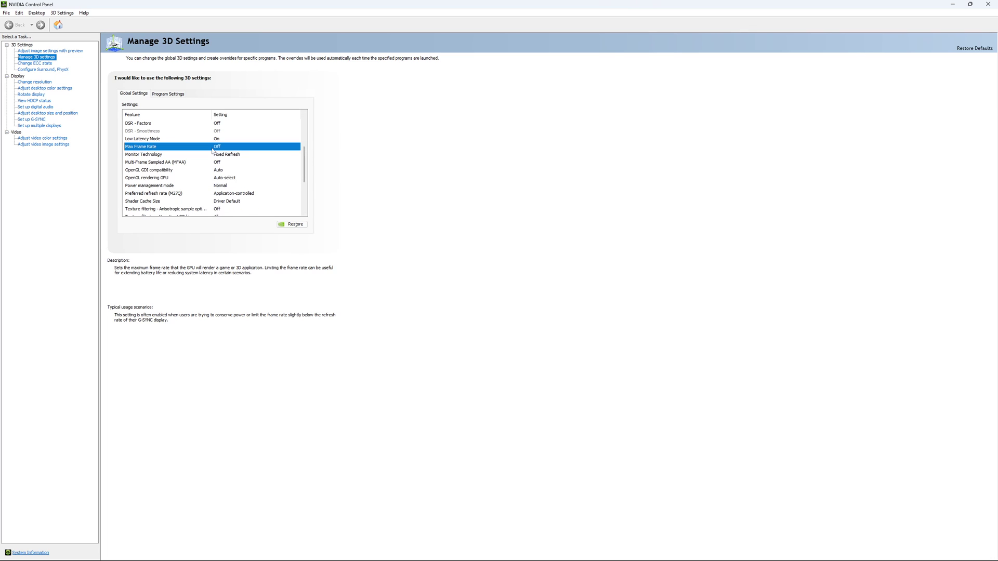
left_click(213, 150)
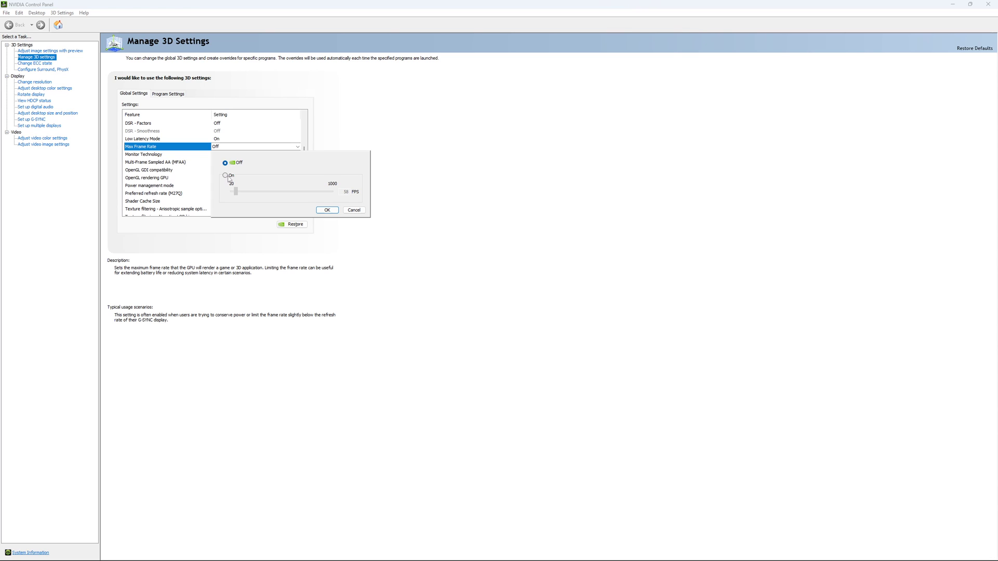
left_click(226, 176)
left_click(240, 193)
left_click_drag(244, 197, 252, 199)
left_click_drag(248, 197, 248, 197)
left_click(225, 163)
left_click(327, 210)
- Review the remaining global 3D settings and the ECC state options for the NVIDIA GeForce RTX 4090
scroll(254, 194, "down", 3)
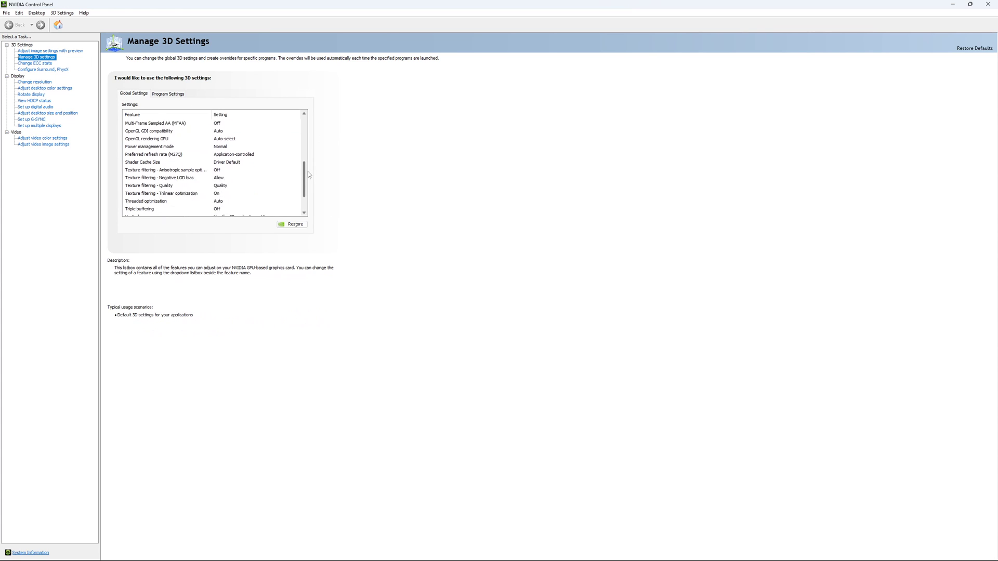
left_click(46, 65)
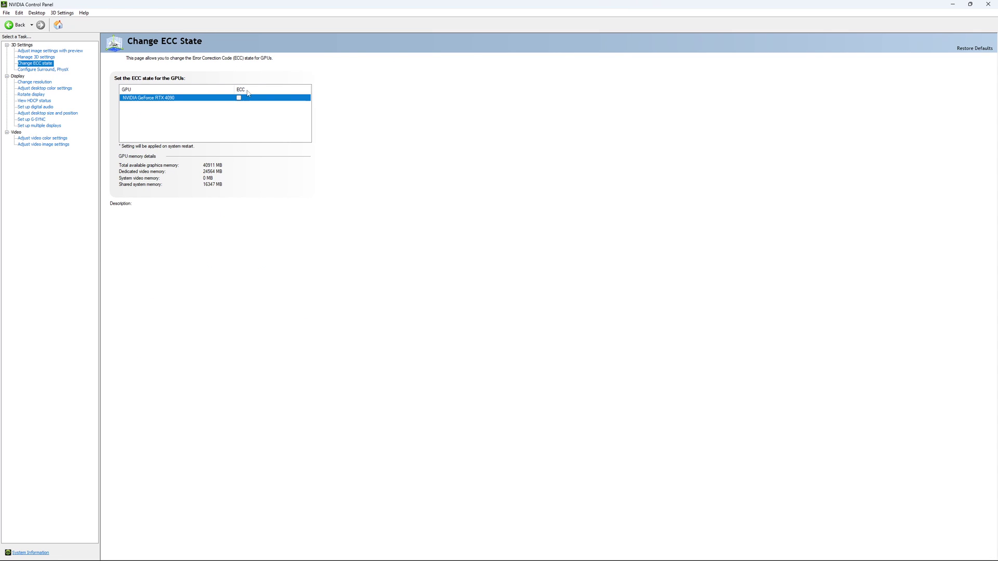
mouse_move(238, 99)
- Examine the refresh rates available for the M27Q display at its native resolution, and open the G-SYNC setup
left_click(28, 83)
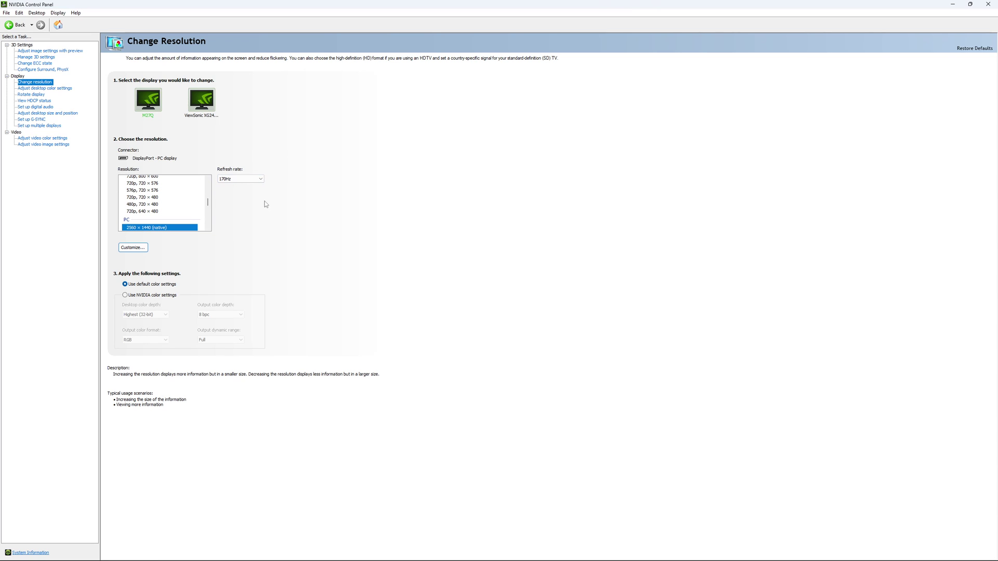
left_click(245, 179)
left_click(240, 158)
left_click(248, 183)
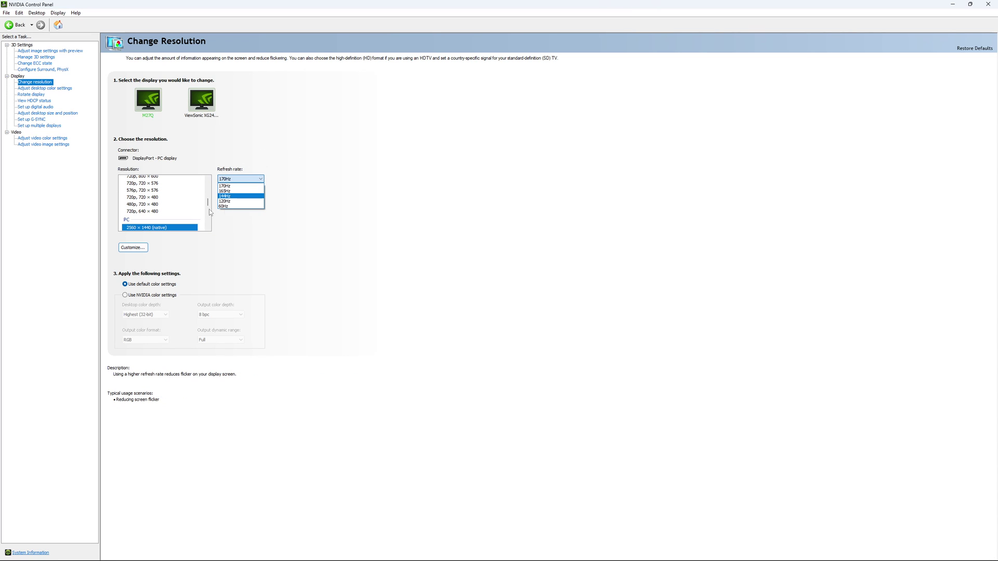
left_click(348, 192)
left_click(242, 179)
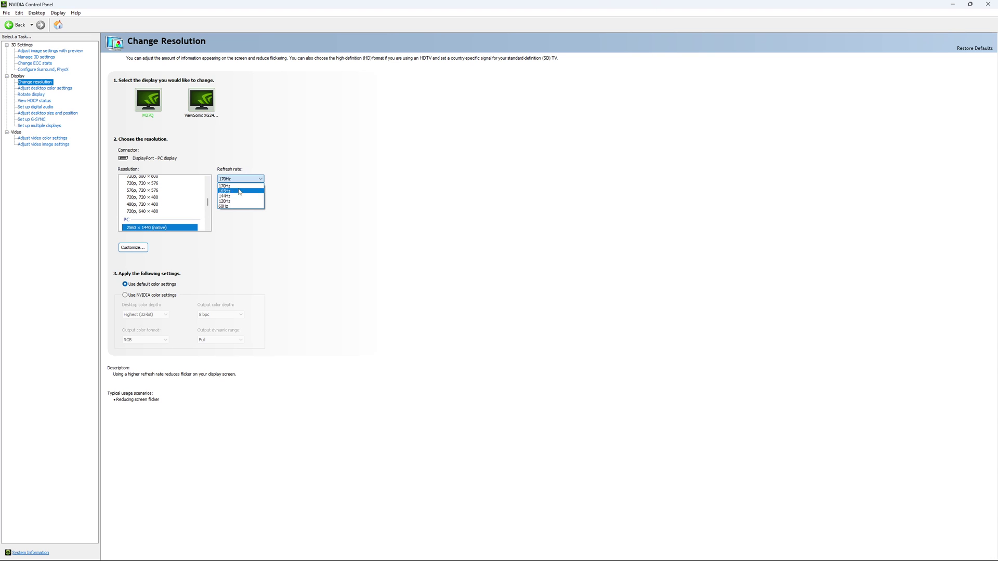
left_click(356, 181)
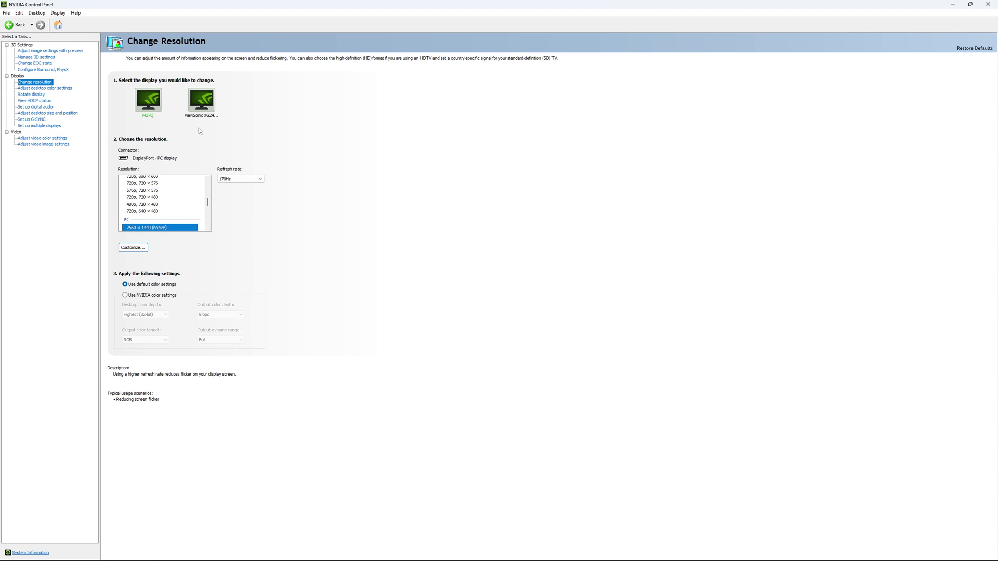
left_click(33, 120)
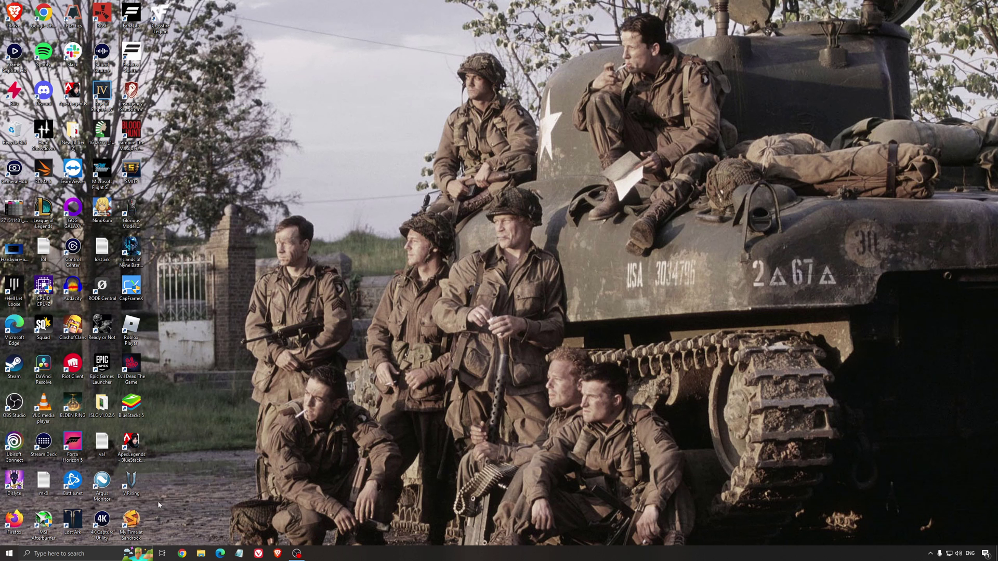
- Open the Windows Power Options from the power plan editor, check which plan is selected, and close the window
key("super")
type("edit power plan")
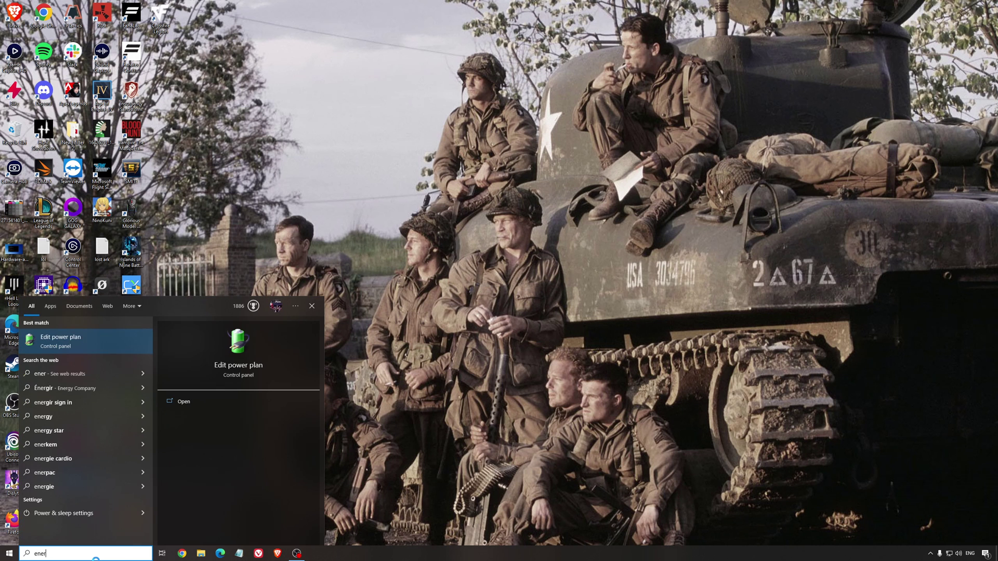
key("Return")
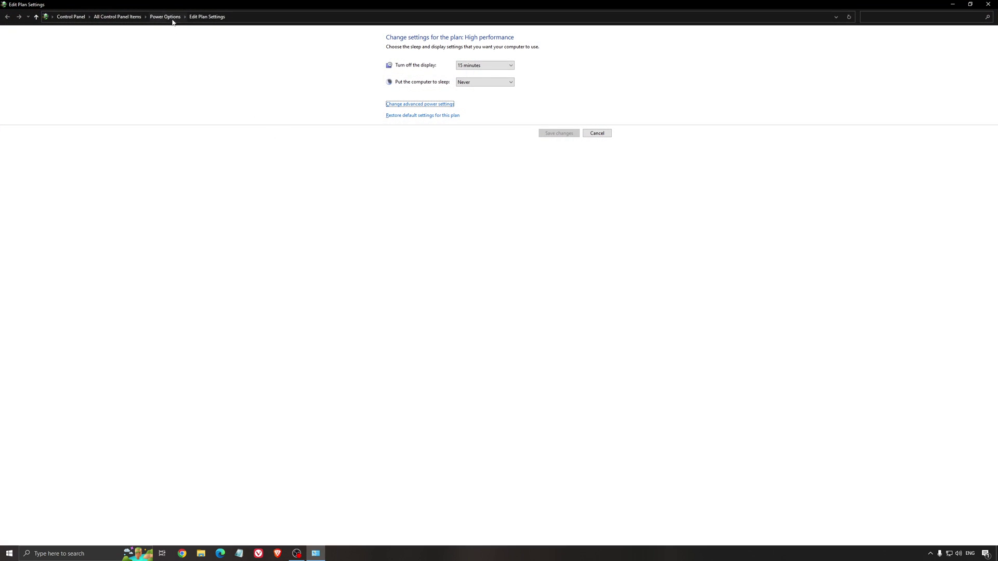
left_click(165, 16)
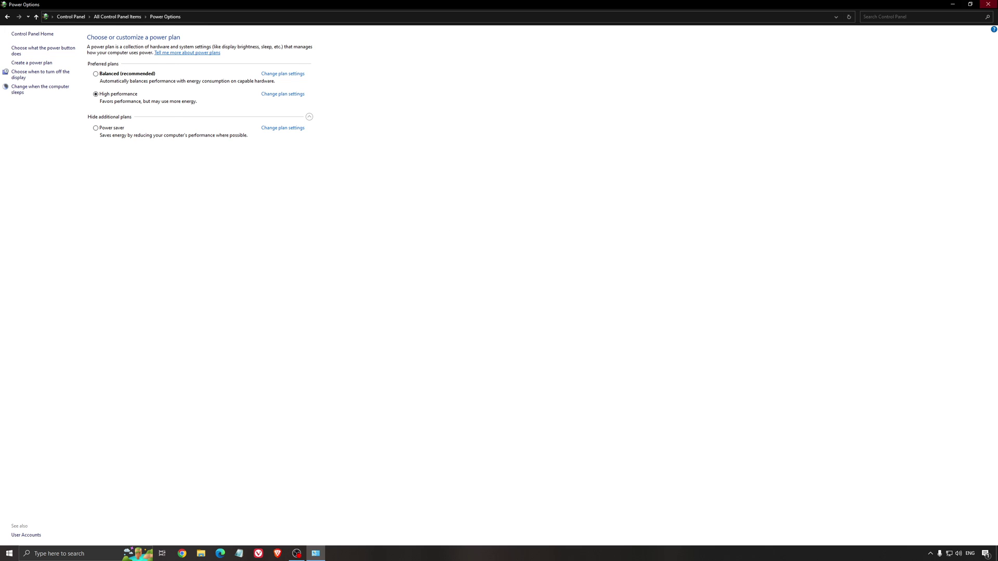
left_click(988, 4)
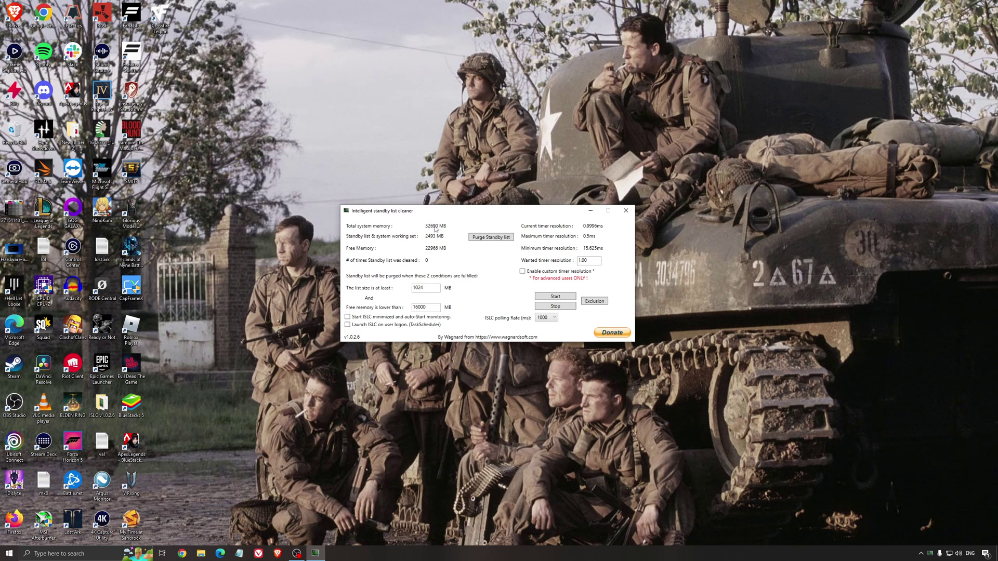
- Start Intelligent standby list cleaner monitoring with a 16000 MB free memory threshold and minimize its window
double_click(435, 308)
left_click(552, 295)
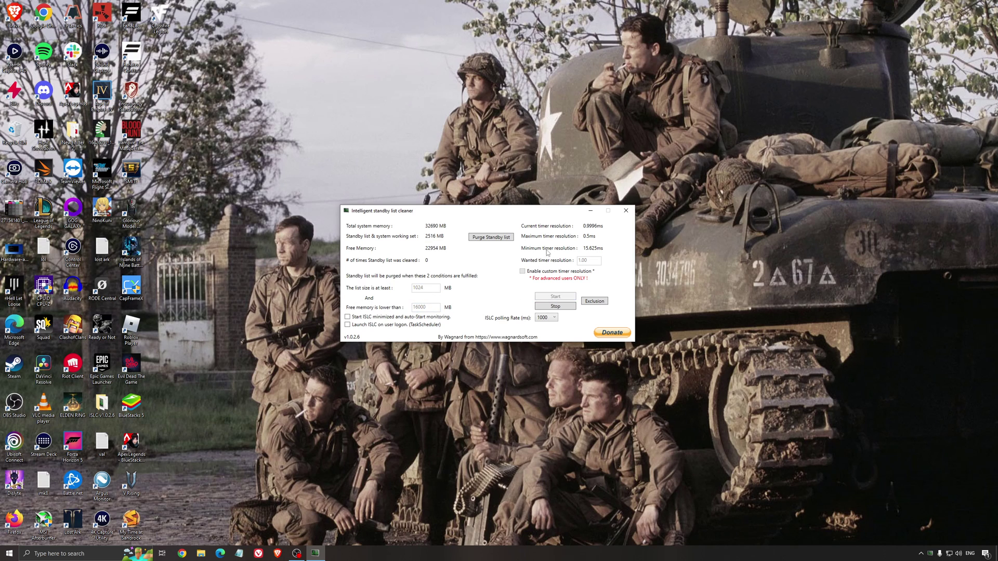
left_click_drag(528, 210, 561, 210)
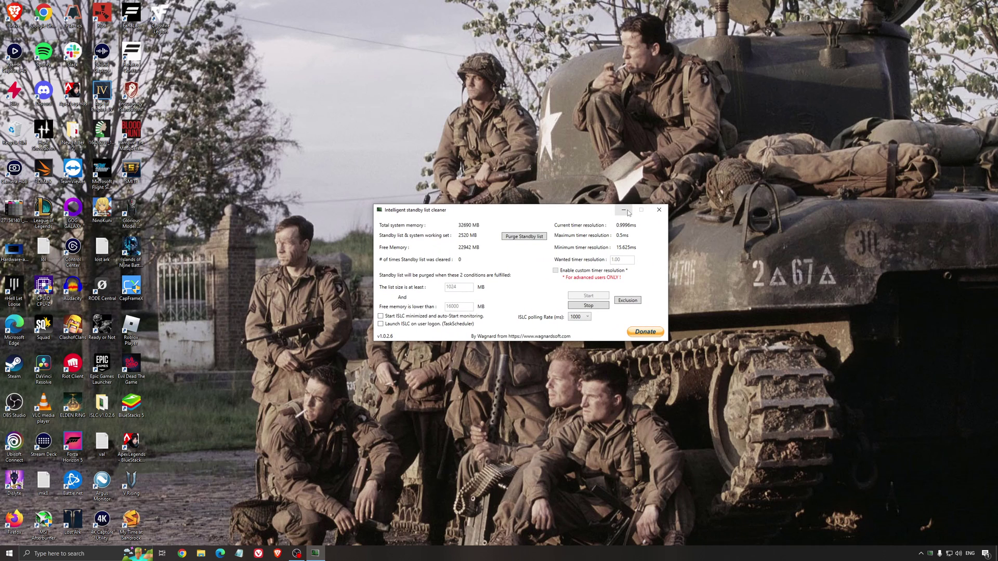
left_click(623, 211)
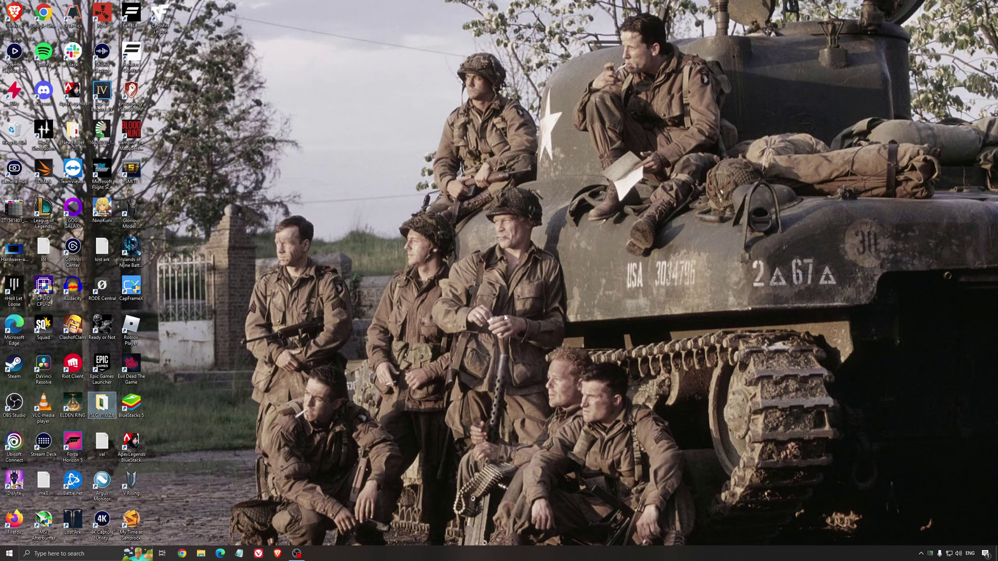
left_click(483, 284)
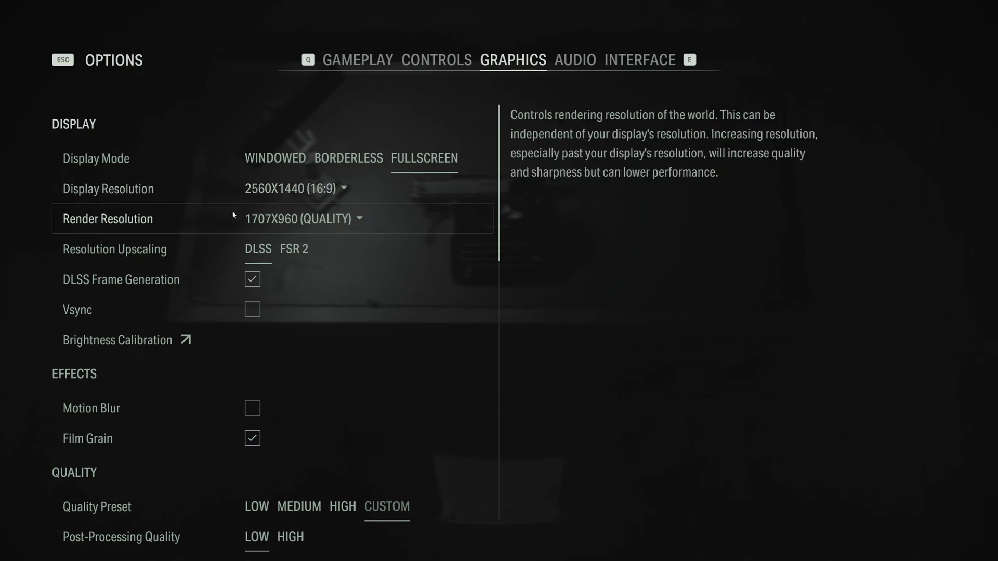
- Set the game's Render Resolution to 2560X1440 (DLAA)
left_click(340, 223)
left_click(338, 221)
left_click(312, 219)
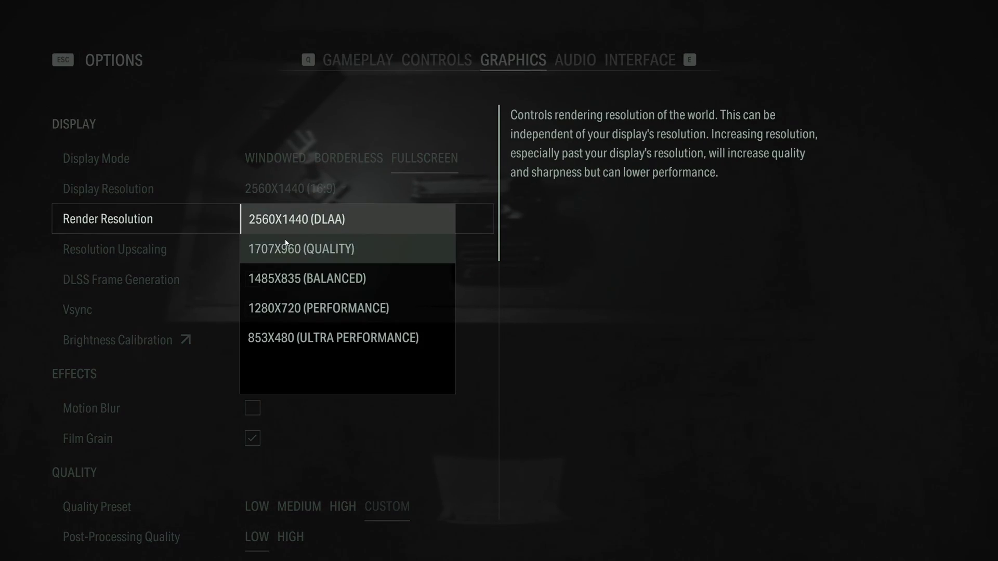
left_click(520, 263)
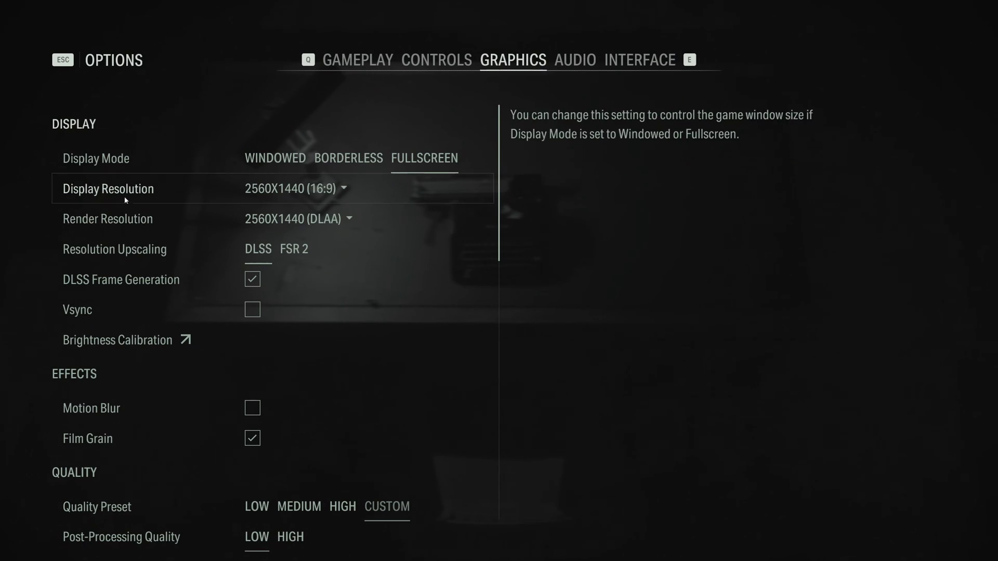
- Set the game's Render Resolution to 1707X960 (QUALITY)
left_click(323, 219)
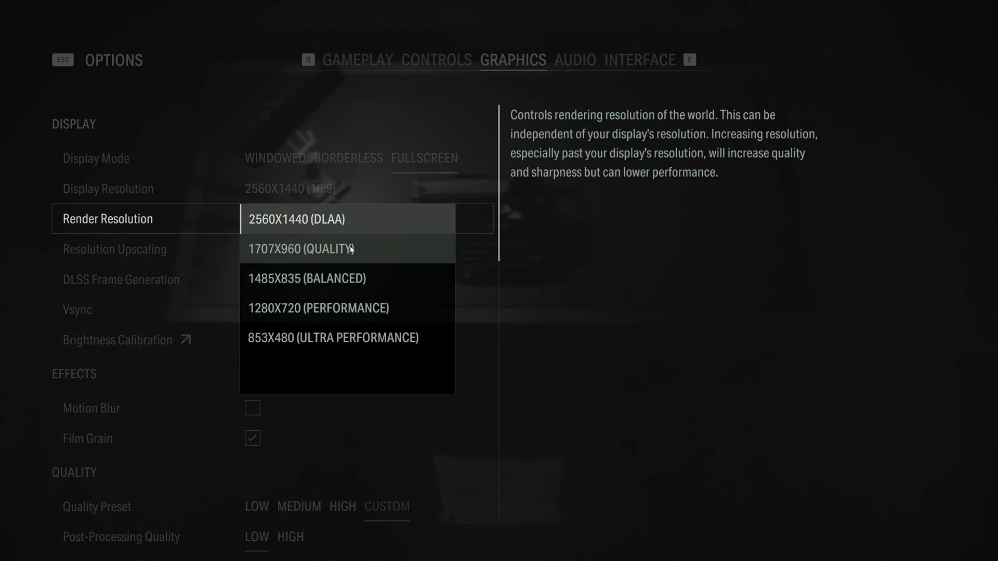
left_click(339, 250)
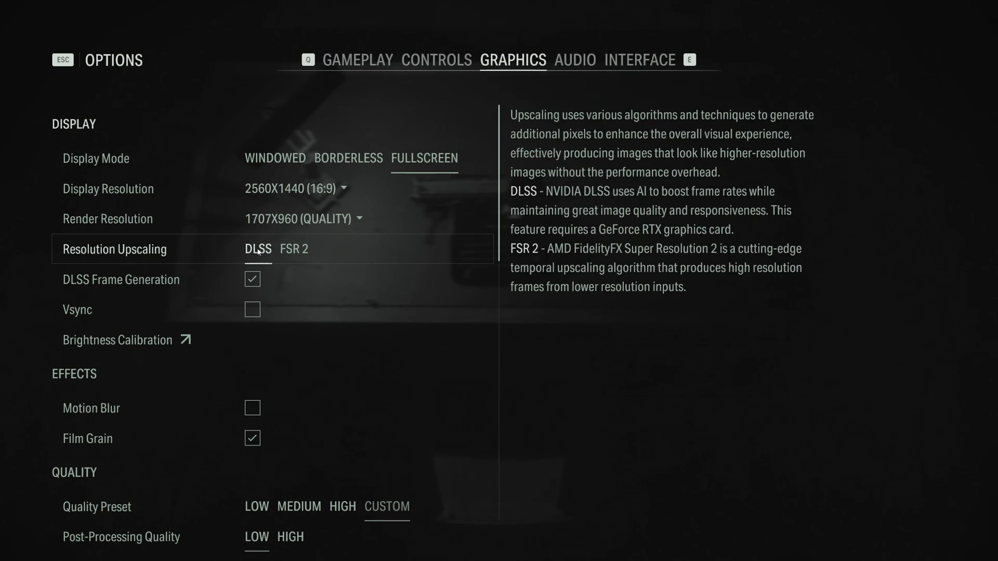
left_click(292, 223)
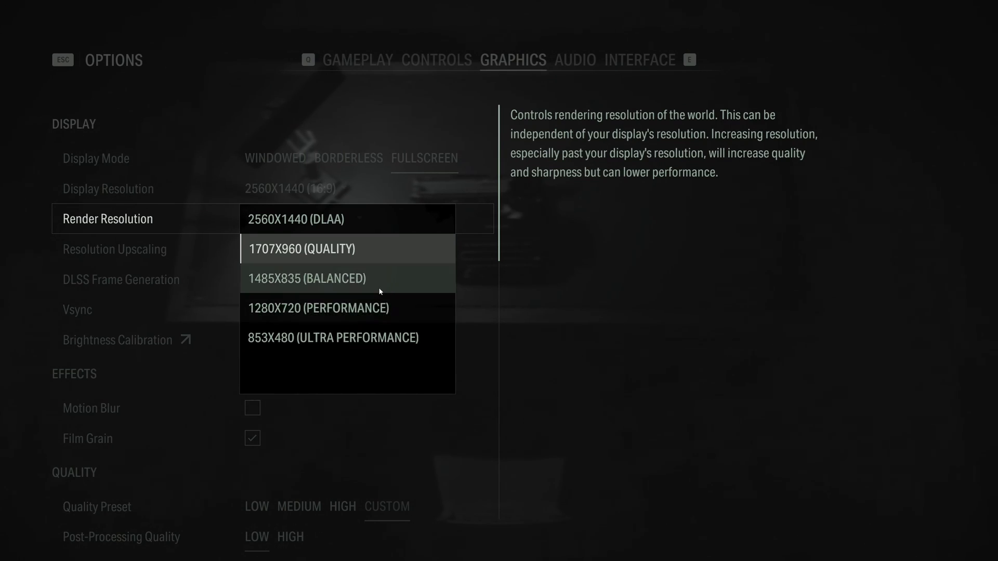
left_click(317, 252)
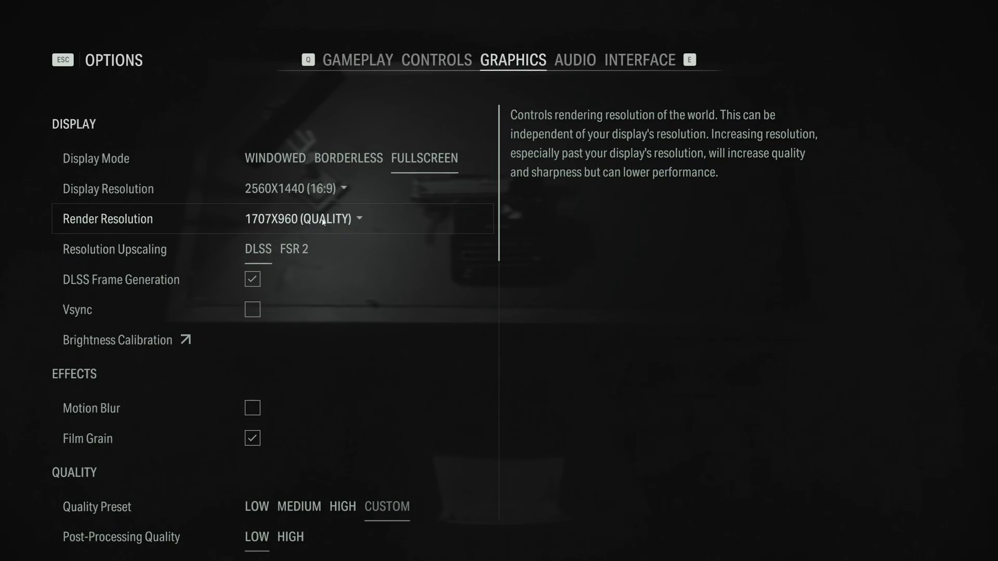
- Try FSR 2 for Resolution Upscaling, return to DLSS, and restore DLSS Frame Generation
left_click(299, 260)
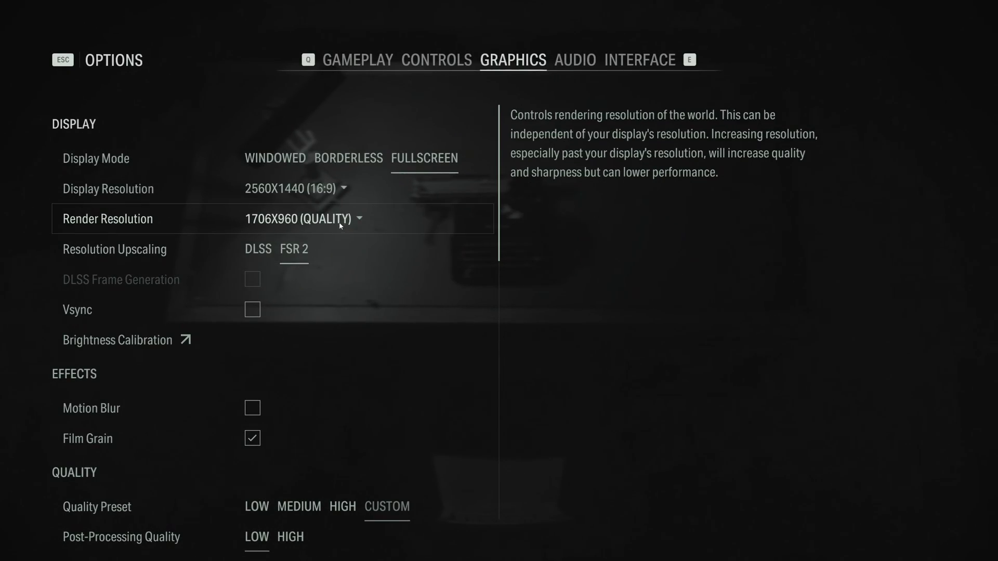
left_click(339, 220)
left_click(306, 251)
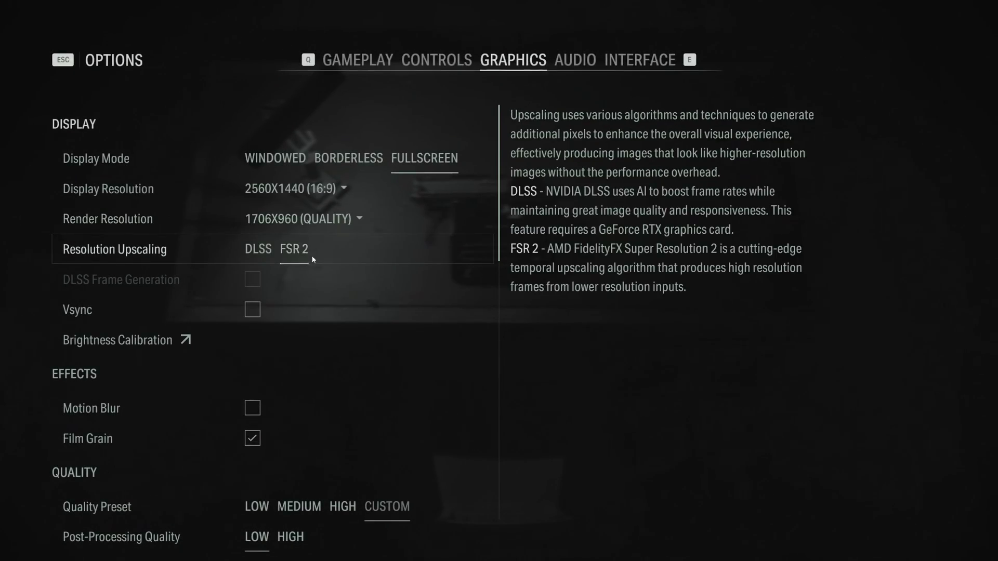
left_click(265, 253)
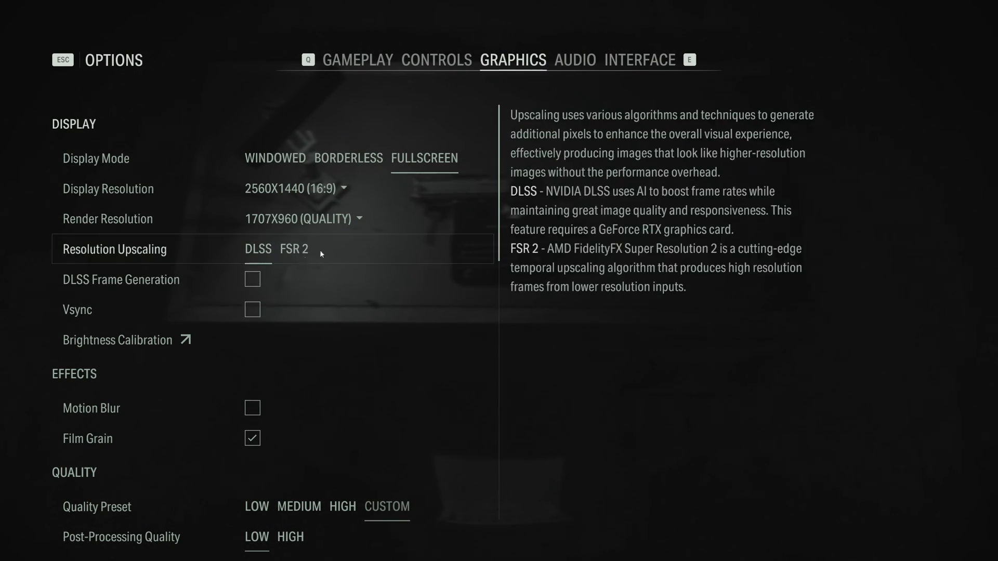
scroll(343, 312, "down", 2)
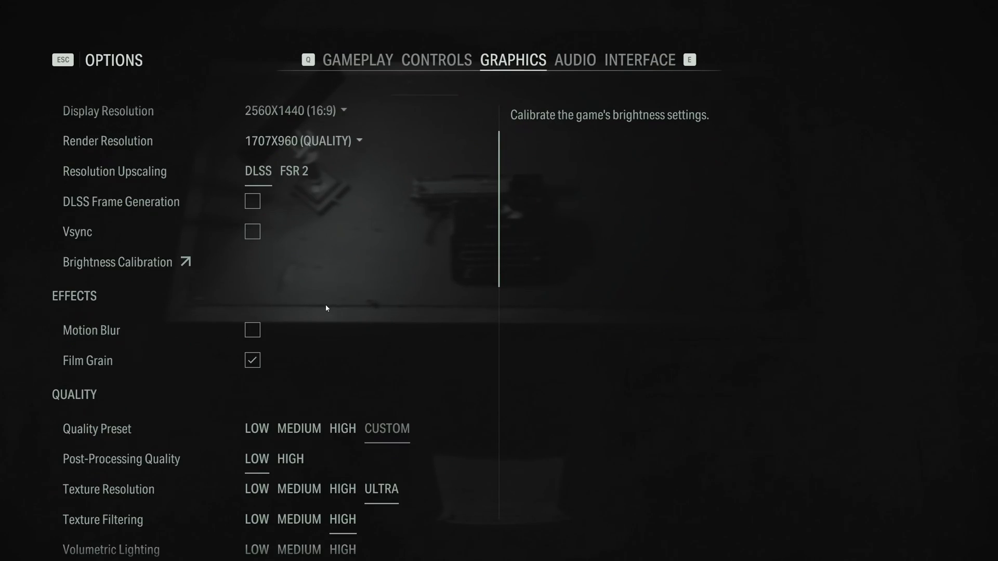
scroll(325, 304, "up", 2)
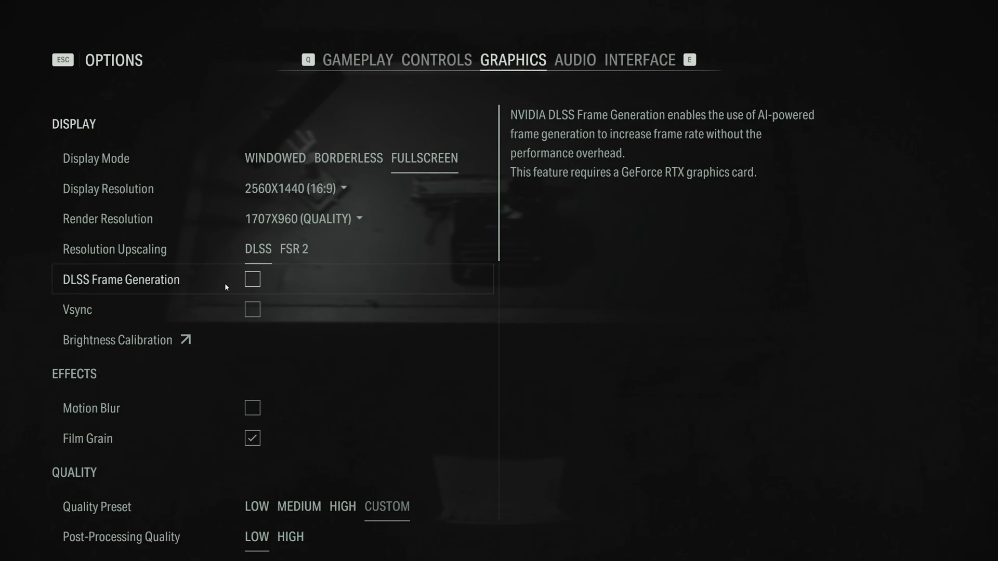
left_click(259, 280)
- Switch Resolution Upscaling to FSR 2 once more, go back to DLSS, and re-enable DLSS Frame Generation
scroll(356, 362, "down", 10)
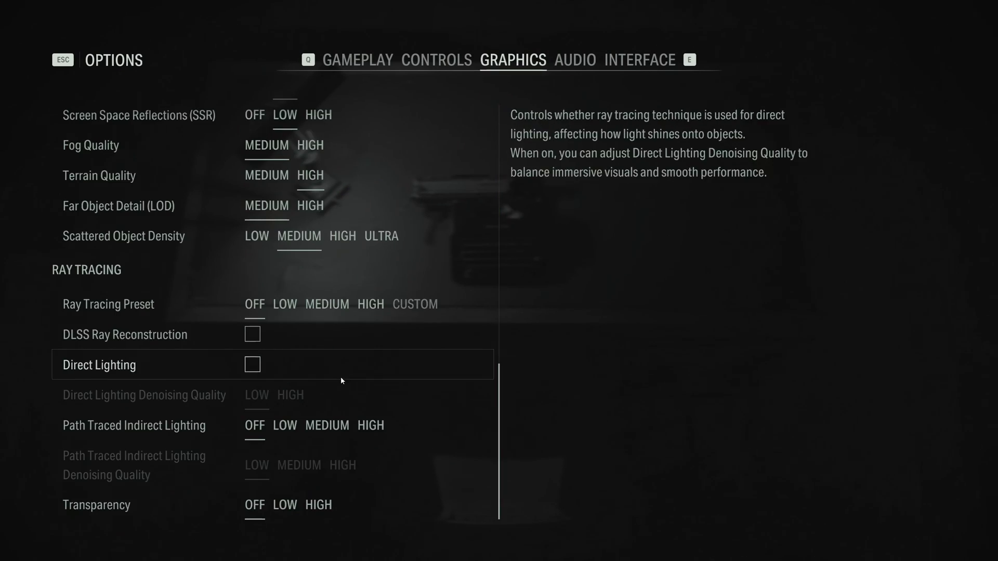
scroll(249, 359, "up", 10)
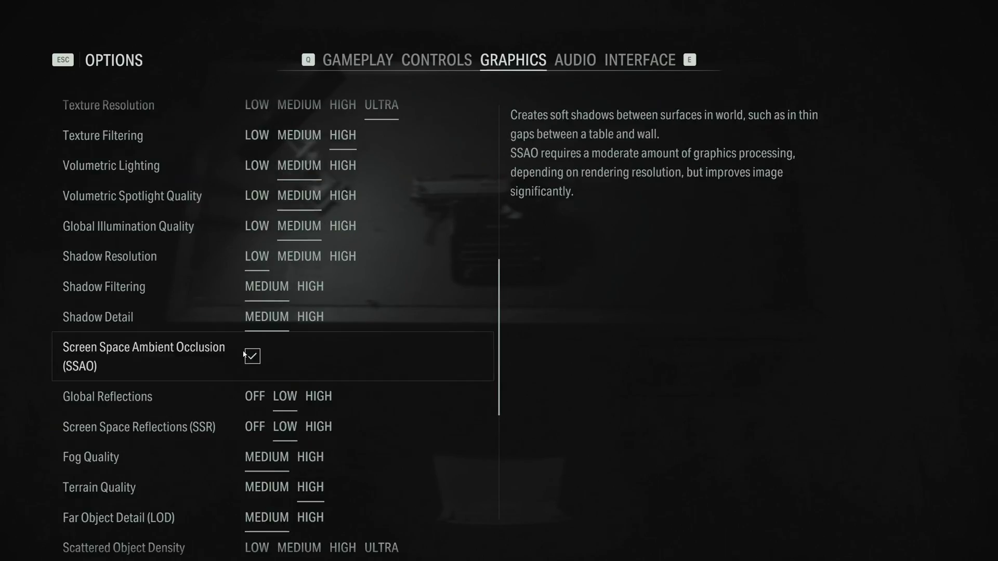
scroll(249, 355, "up", 5)
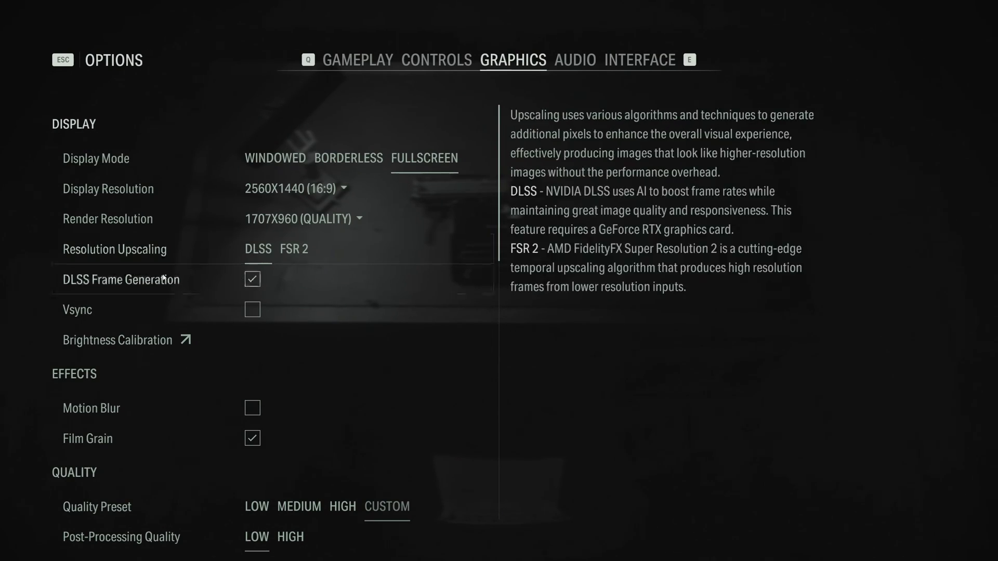
left_click(293, 260)
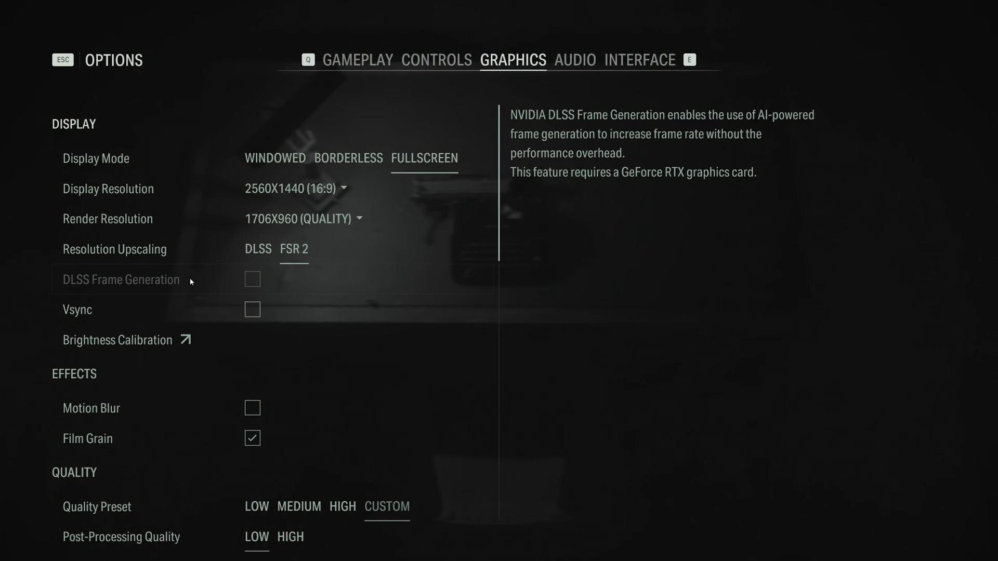
left_click(258, 249)
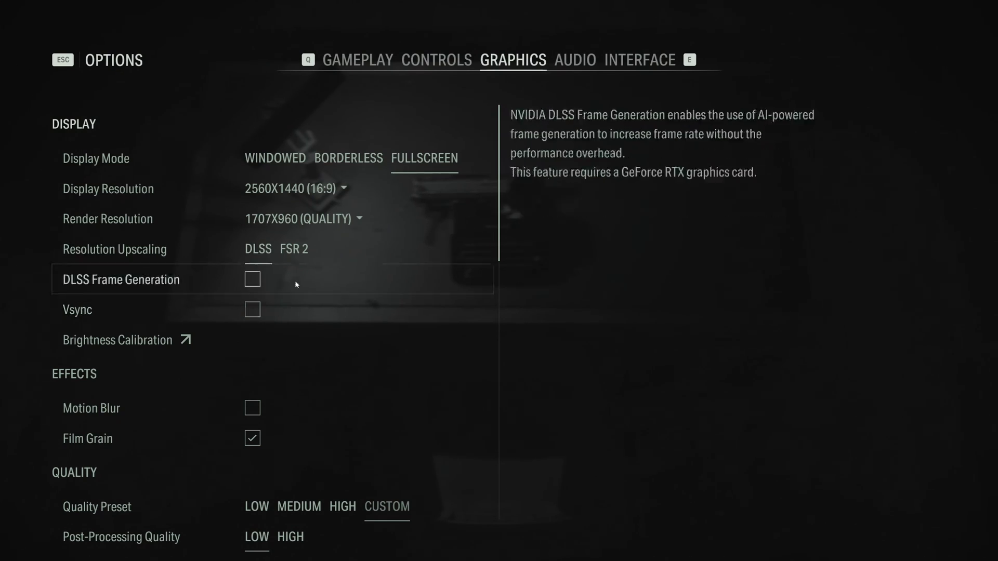
scroll(294, 283, "down", 1)
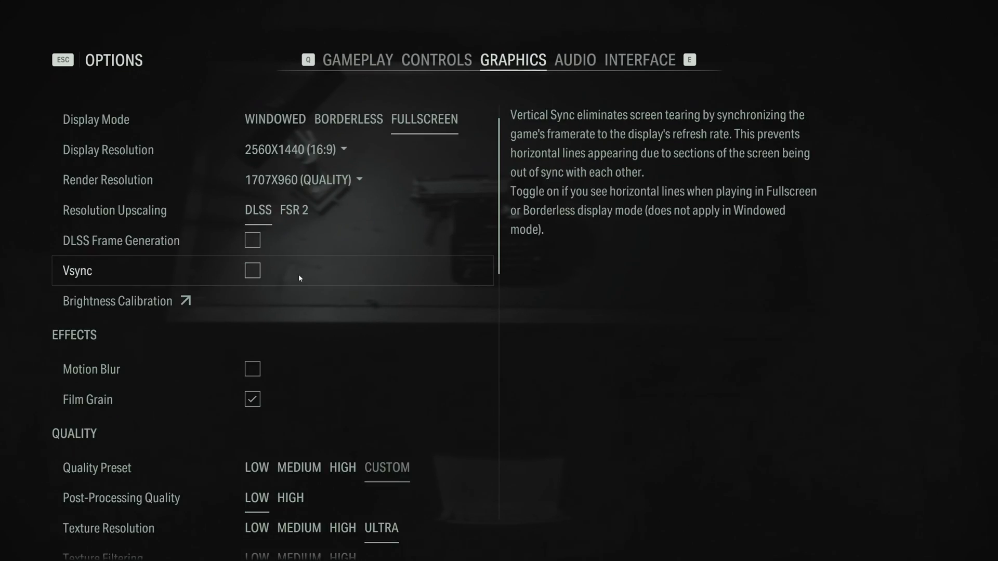
left_click(252, 239)
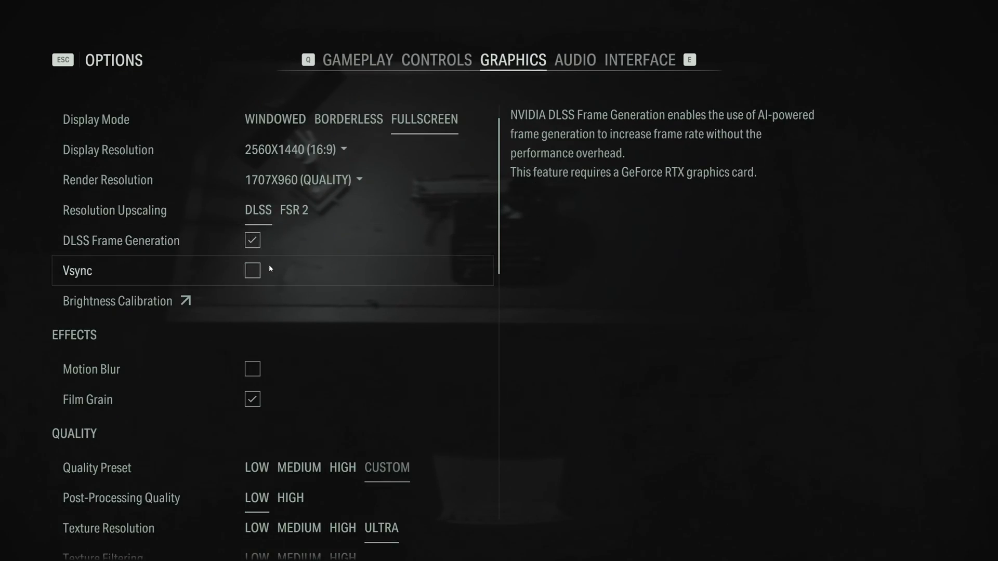
- Try lower Texture Resolution and Texture Filtering options, and restore them to Ultra and High respectively
scroll(260, 272, "down", 3)
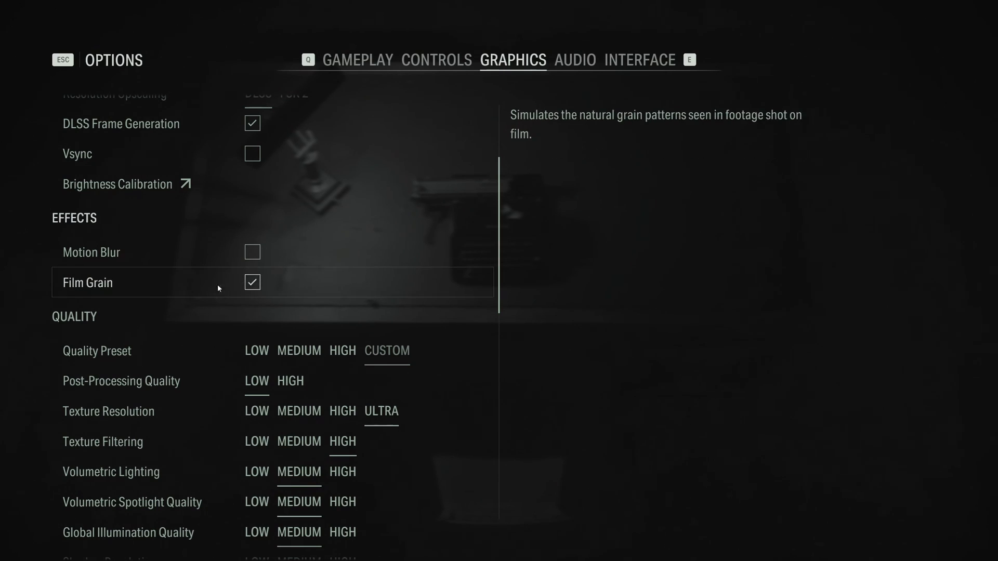
scroll(210, 286, "down", 1)
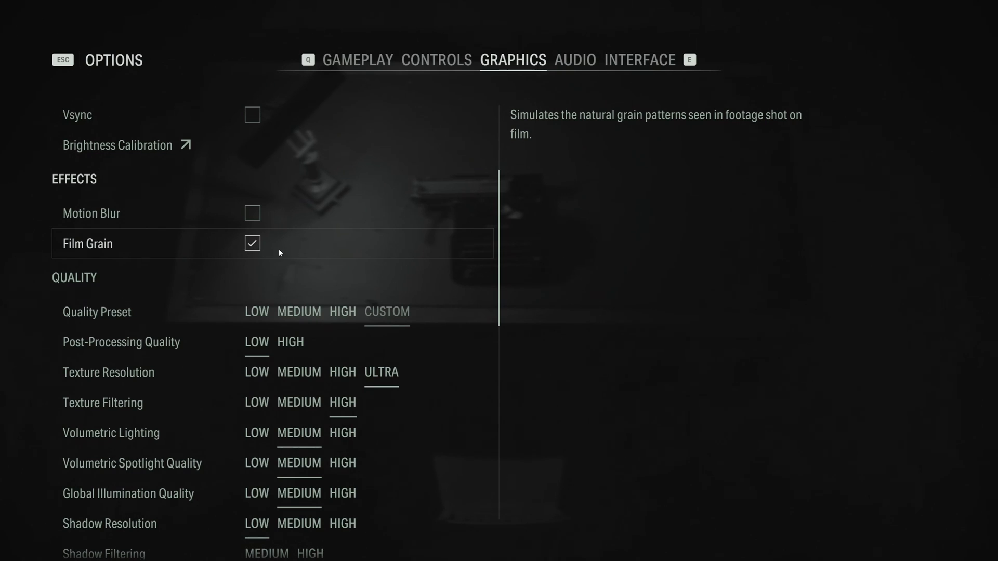
scroll(240, 248, "down", 4)
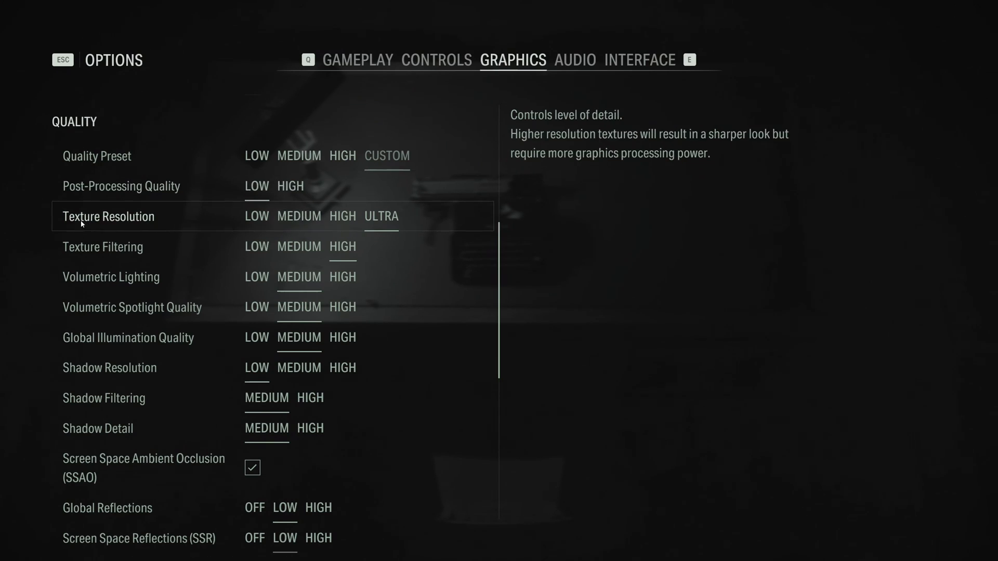
left_click(343, 216)
left_click(318, 245)
left_click(301, 216)
left_click(257, 216)
left_click(257, 247)
left_click(384, 216)
left_click(343, 247)
- Review the volumetric lighting, global illumination, shadow and Screen Space Ambient Occlusion settings
scroll(237, 253, "down", 1)
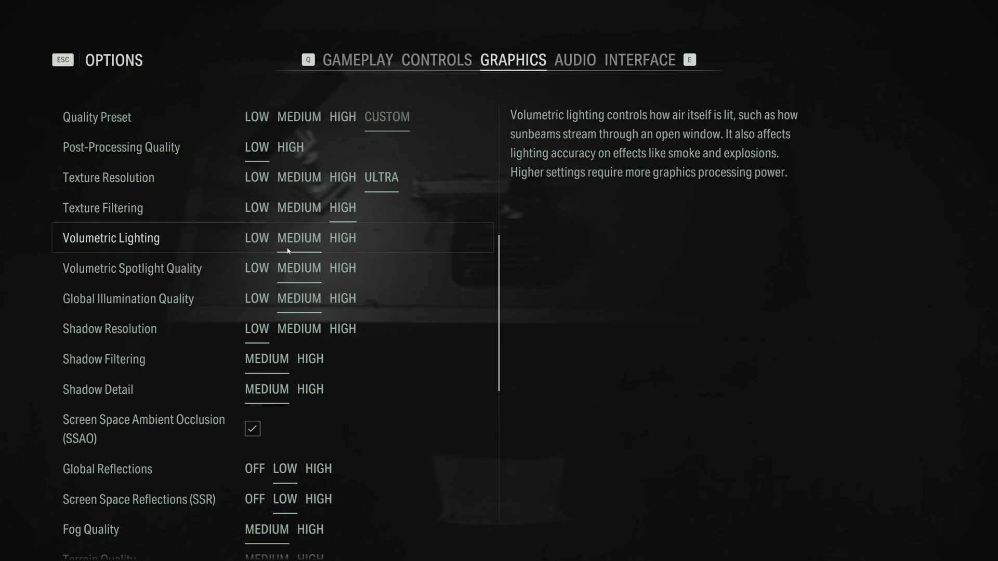
scroll(288, 251, "down", 1)
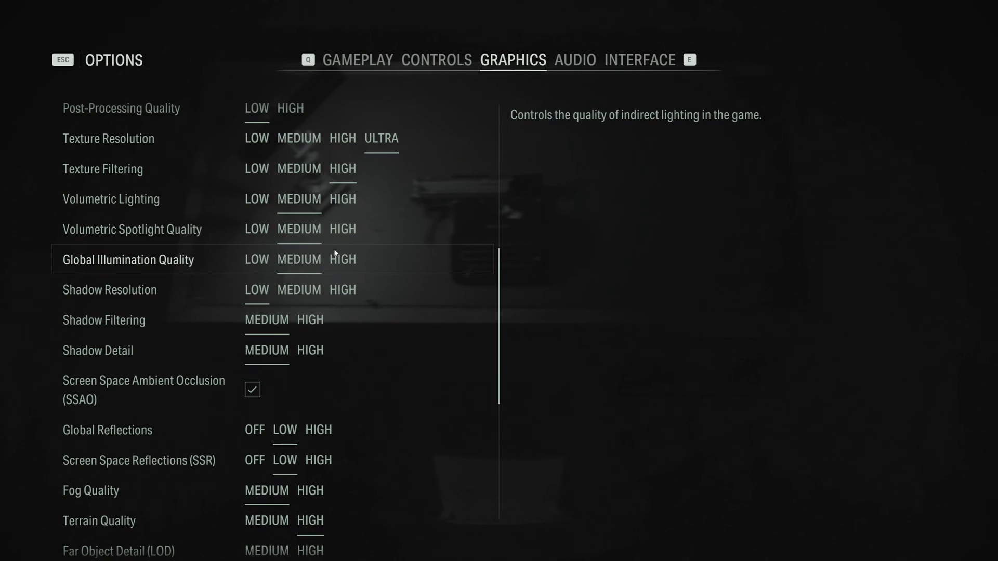
scroll(332, 260, "down", 1)
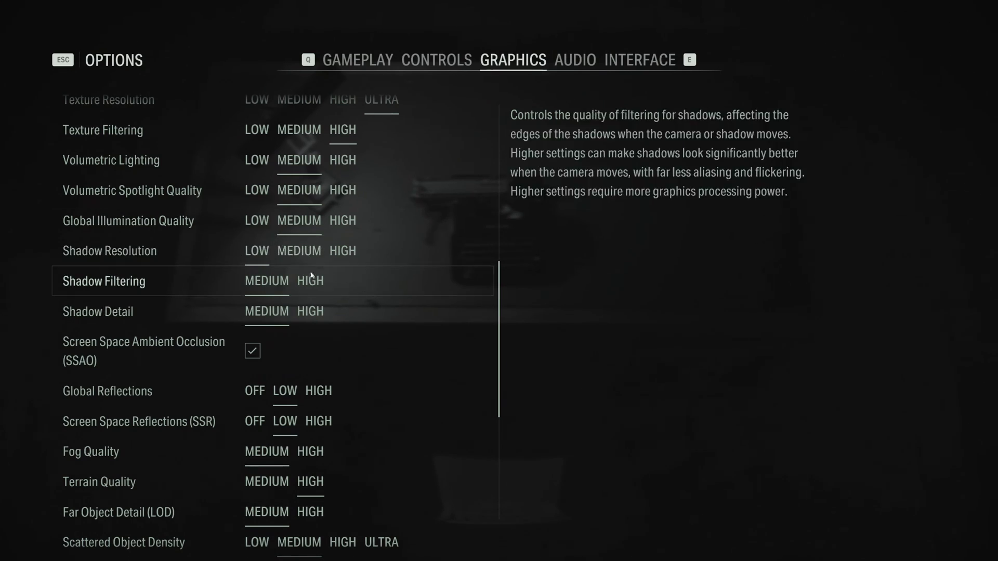
scroll(290, 271, "down", 1)
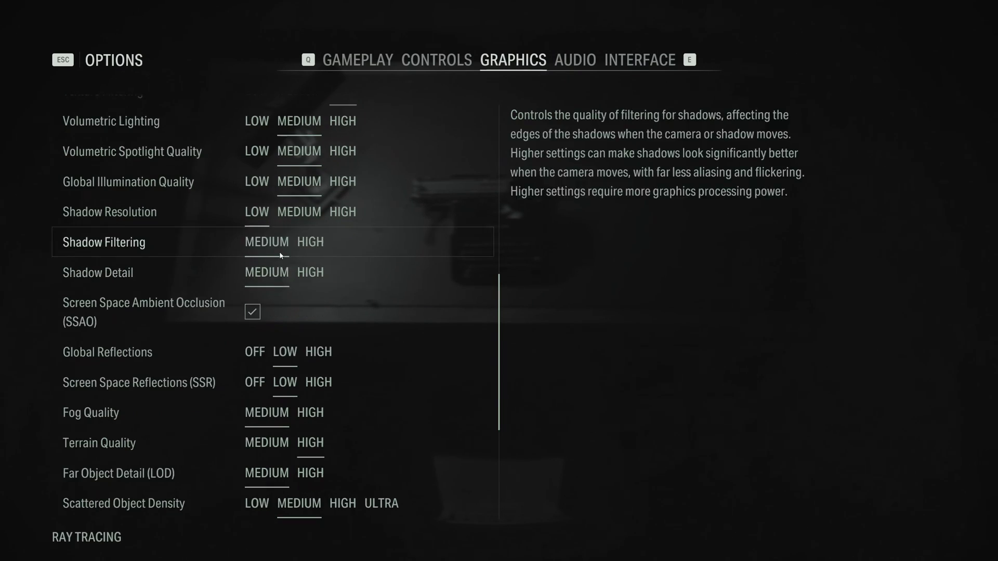
scroll(280, 253, "down", 1)
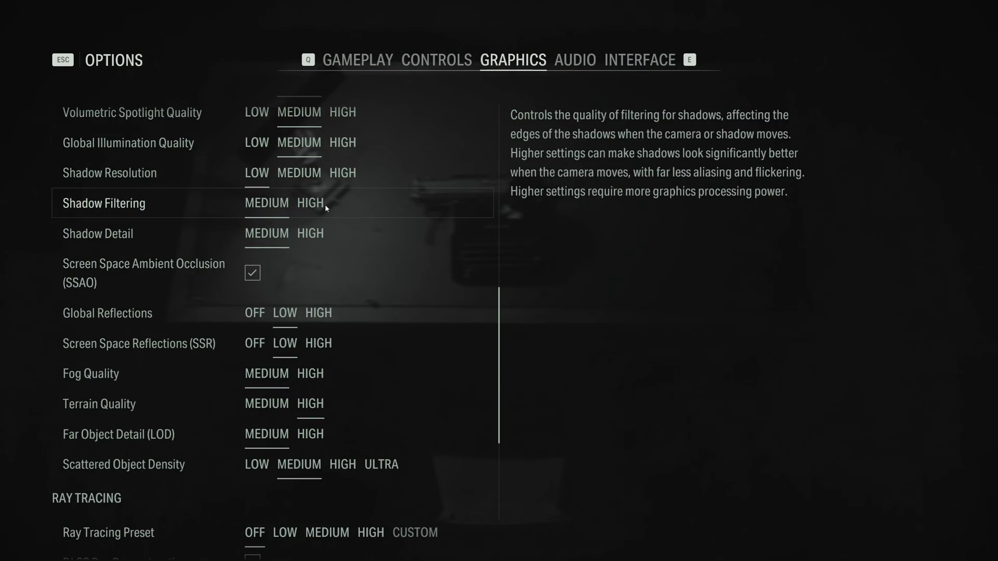
scroll(242, 207, "down", 3)
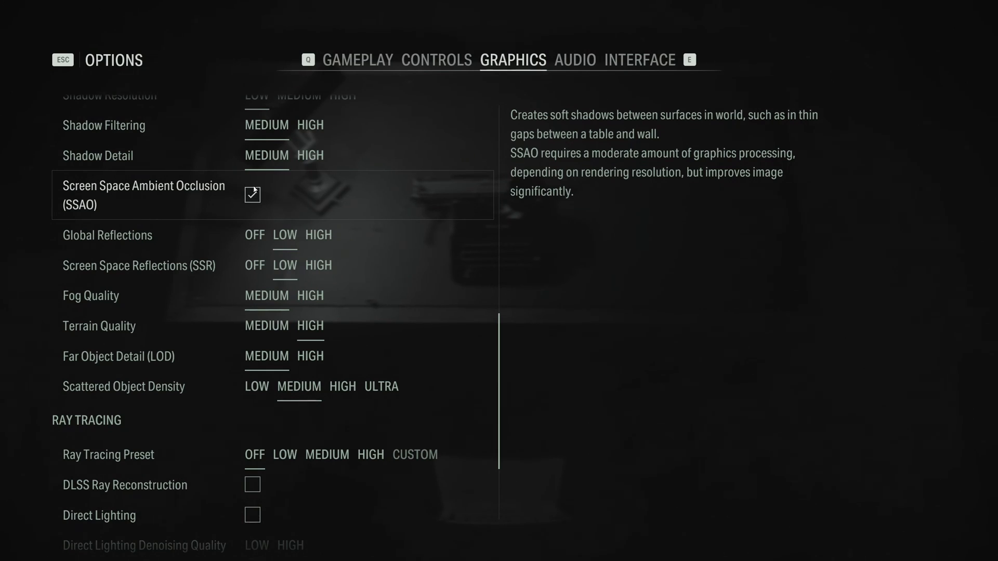
- Try Global Reflections and Screen Space Reflections at Off, and return both to Low
scroll(352, 174, "down", 1)
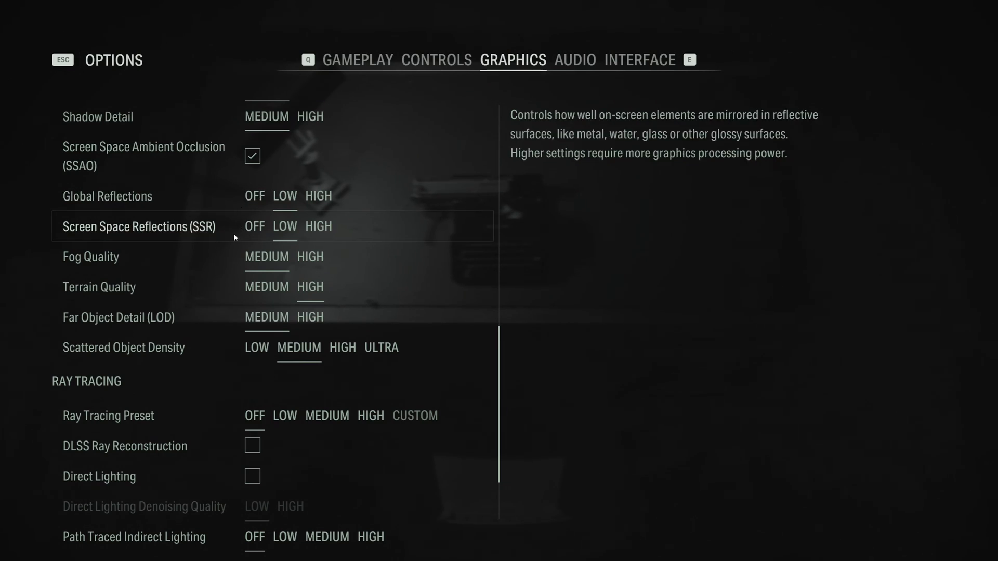
left_click(254, 196)
left_click(254, 226)
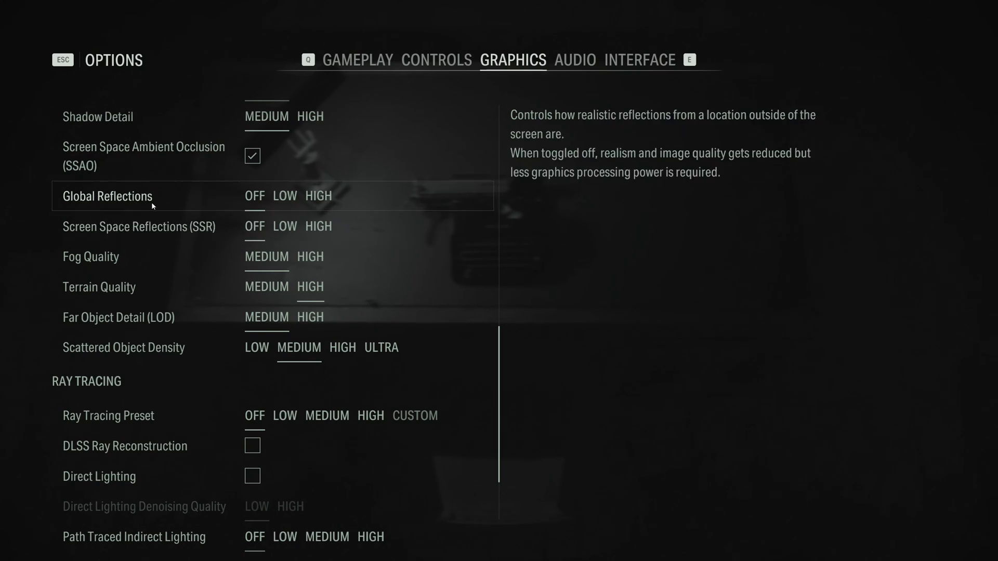
left_click(285, 226)
left_click(285, 197)
- Review the terrain, far object, scattered object and ray tracing settings, rechecking the display options at the start of the list
scroll(244, 220, "down", 1)
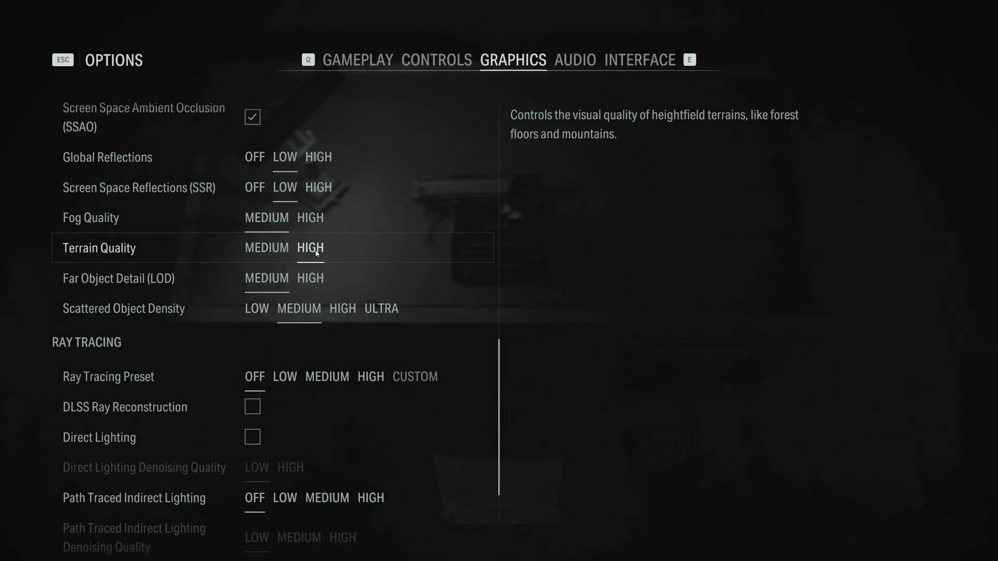
scroll(315, 250, "down", 1)
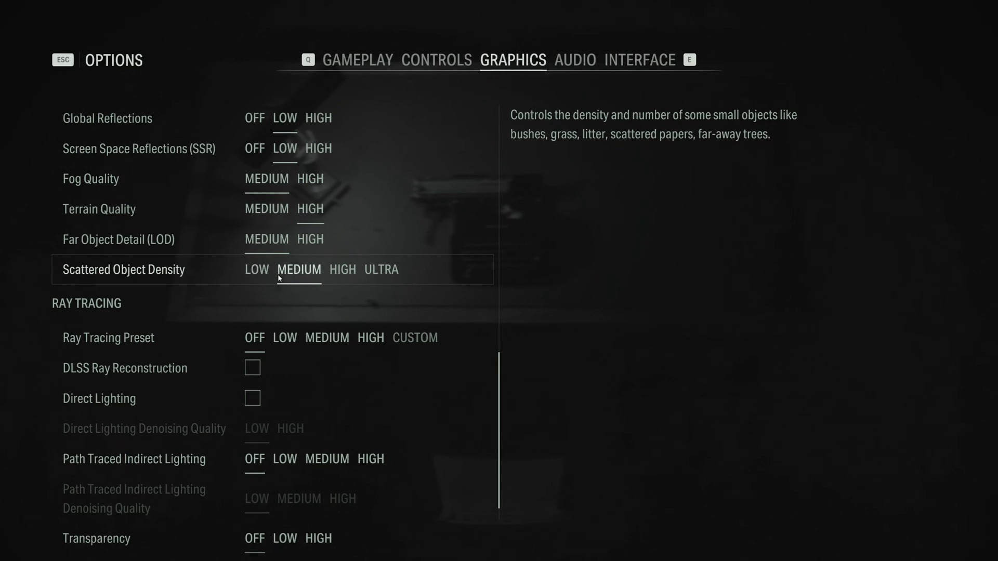
scroll(270, 272, "down", 1)
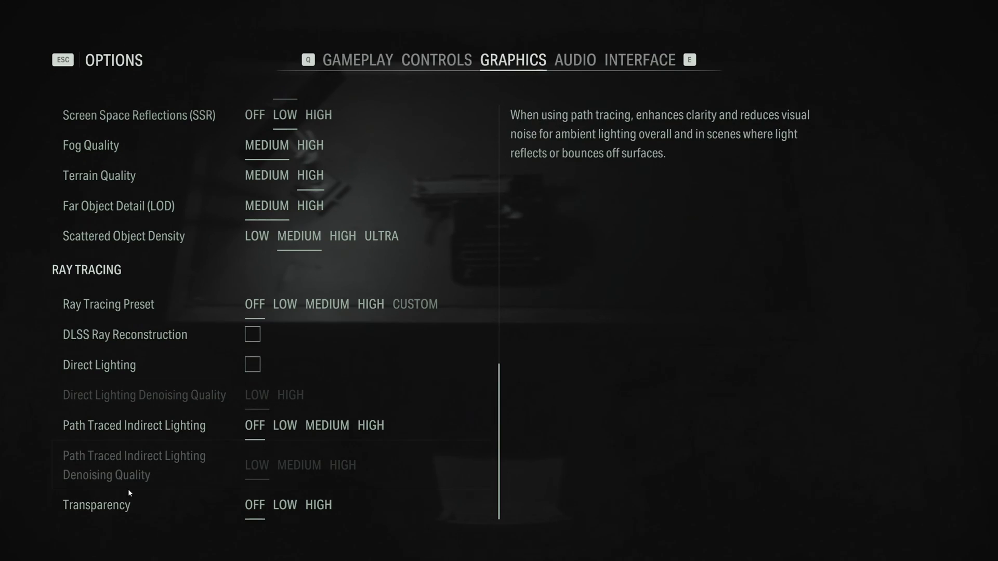
scroll(349, 485, "up", 10)
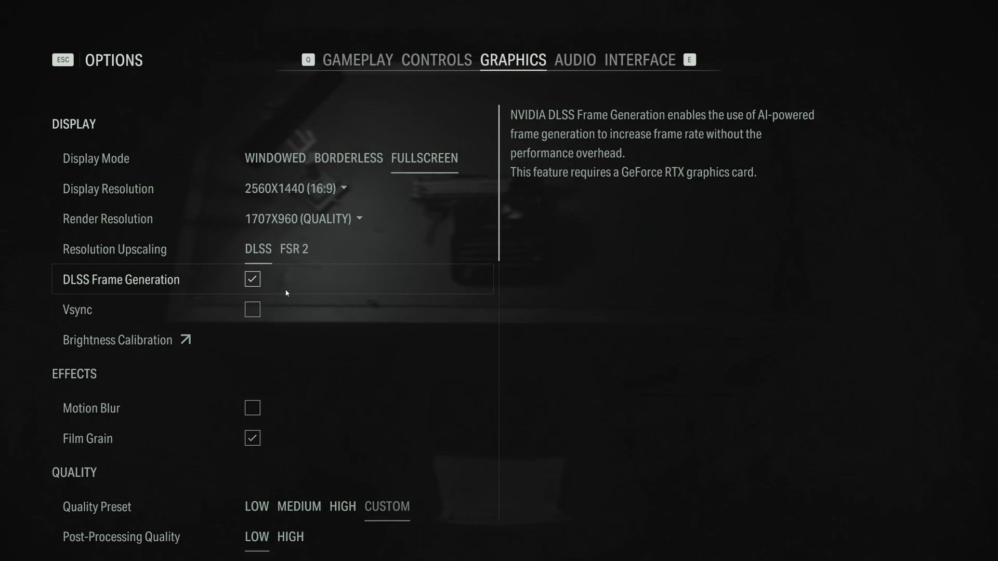
scroll(290, 297, "down", 10)
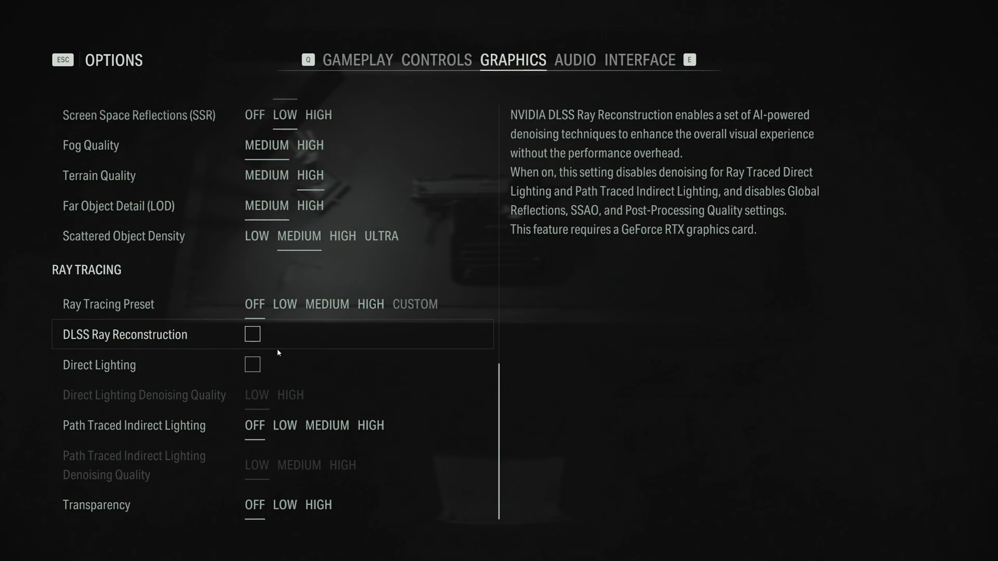